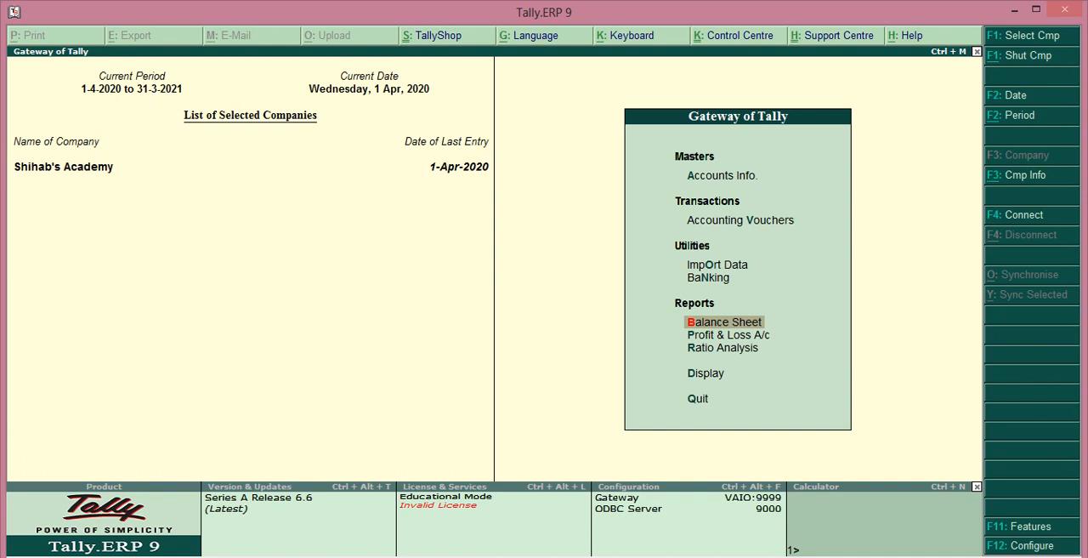
# Step: Close the open company and start creating a new company named Abc Warehouse, with the same mailing name and no address
pyautogui.hotkey('alt', 'F1')
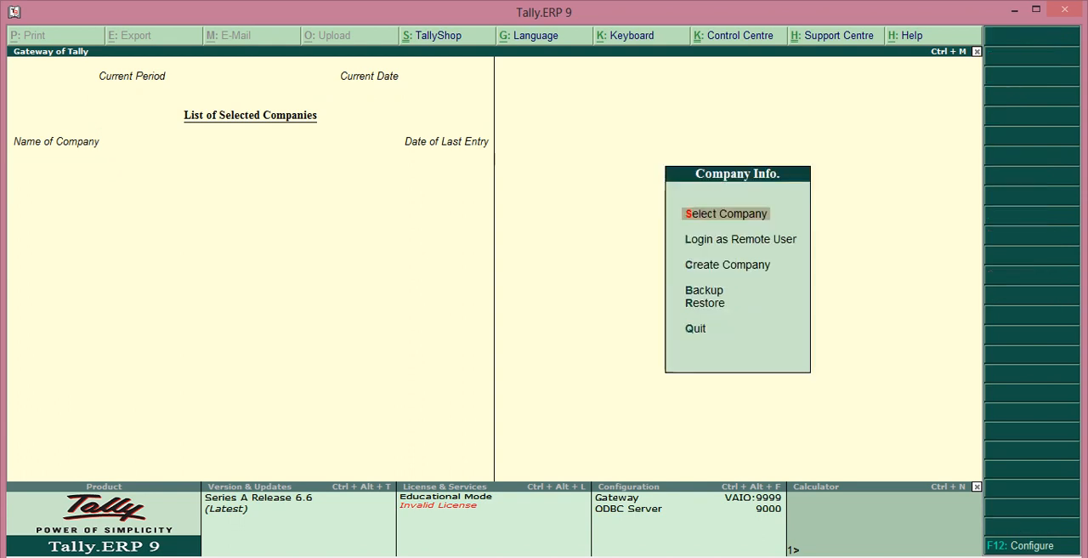
pyautogui.write('c')
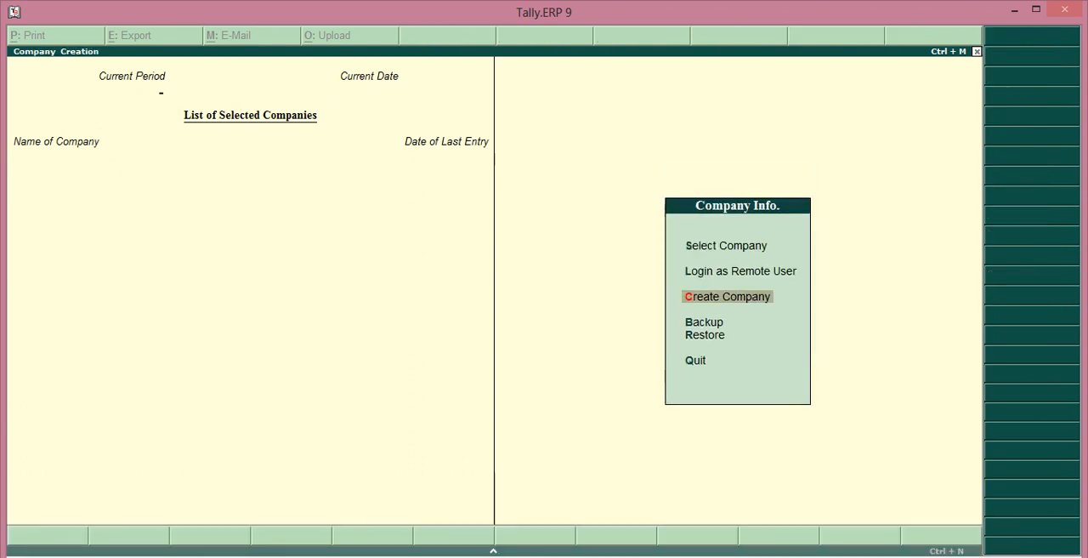
pyautogui.write('Abc')
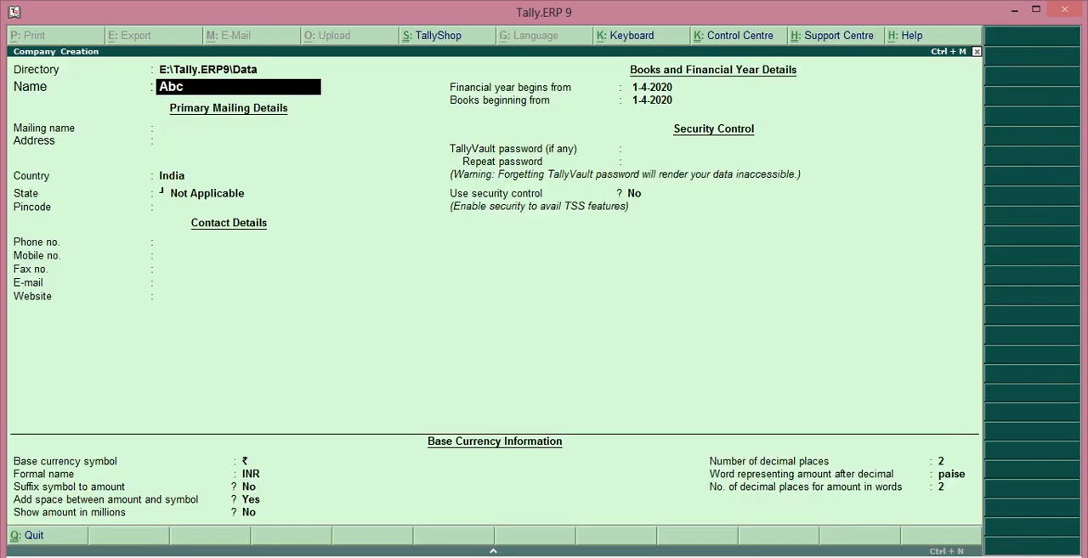
pyautogui.write(' Warehouse')
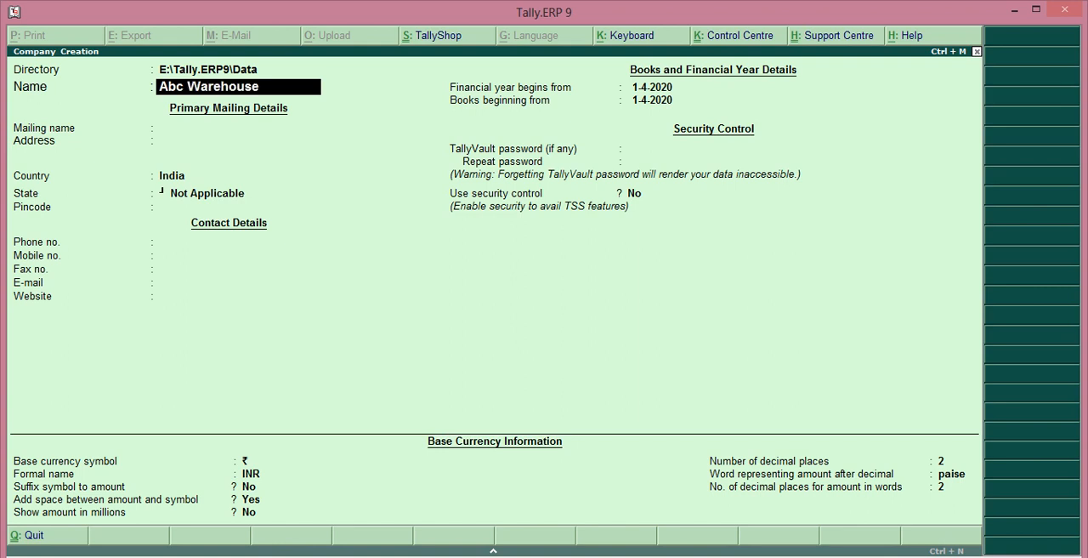
pyautogui.press('Return')
# Step: Set the company's country to India and state to Kerala, keep the remaining defaults, and save the company
pyautogui.press('Return')
pyautogui.press('Return')
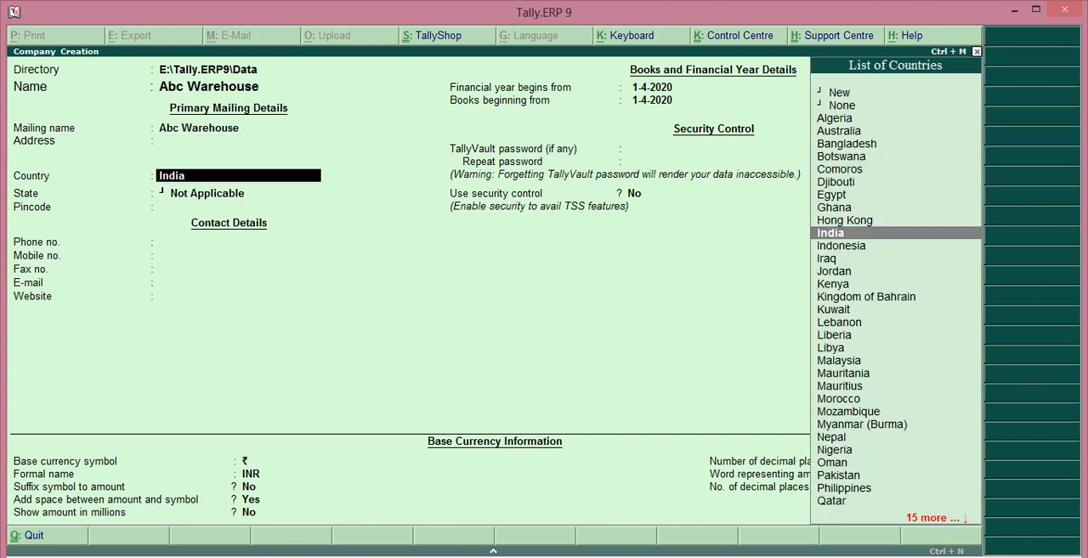
pyautogui.press('Return')
pyautogui.write('Ker')
pyautogui.press('Return')
pyautogui.press('Return')
pyautogui.press('Return')
pyautogui.press('Return')
pyautogui.press('Return')
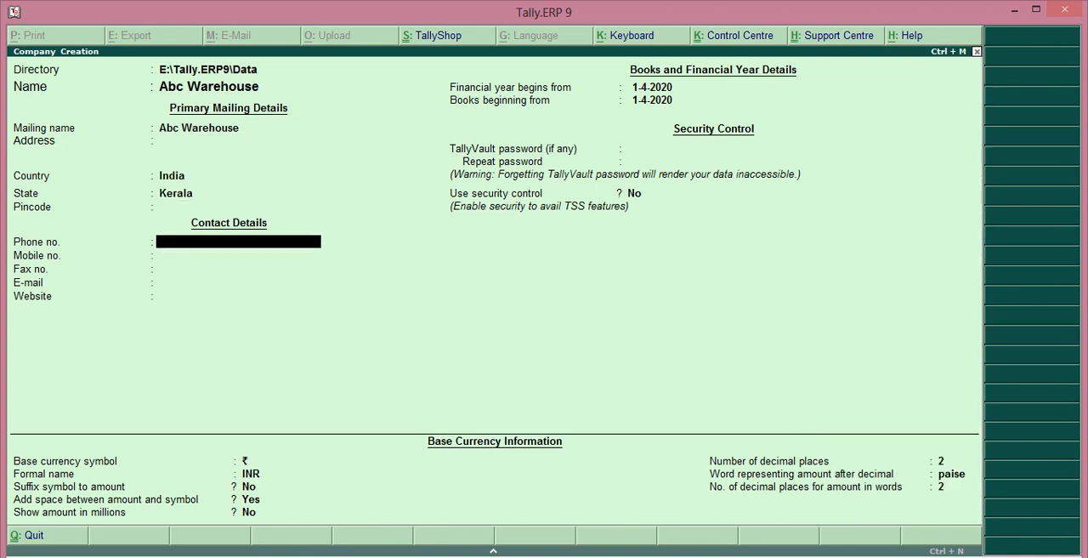
pyautogui.press('Return')
pyautogui.press('Return')
pyautogui.press('Return')
pyautogui.press('Return')
pyautogui.press('Return')
pyautogui.press('Return')
pyautogui.press('Return')
pyautogui.press('Return')
pyautogui.press('Return')
pyautogui.press('Return')
pyautogui.press('Return')
pyautogui.press('Return')
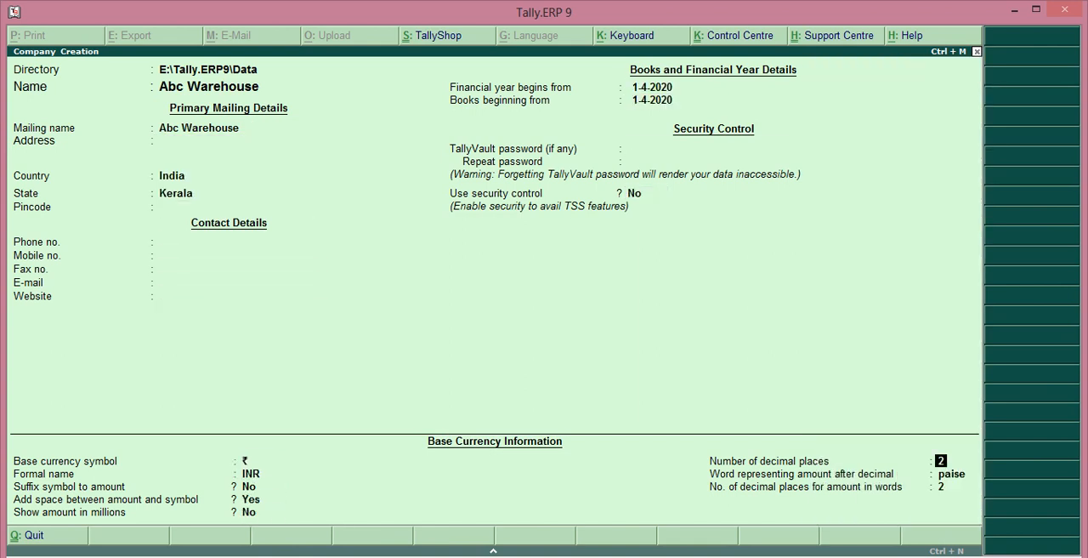
pyautogui.press('Return')
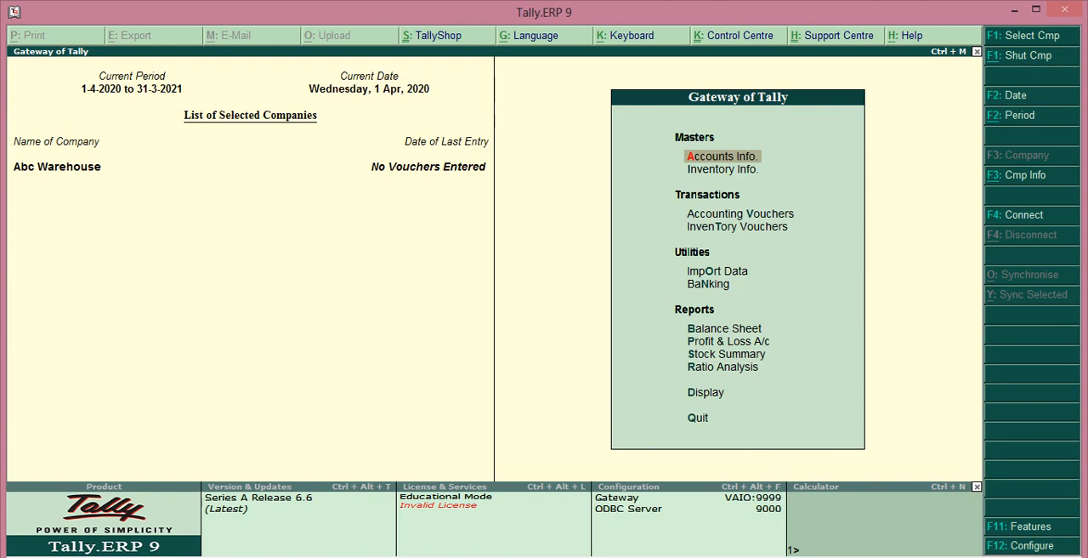
# Step: In the company's accounting features, set Maintain accounts only to Yes and Maintain bill-wise details to No
pyautogui.press('F11')
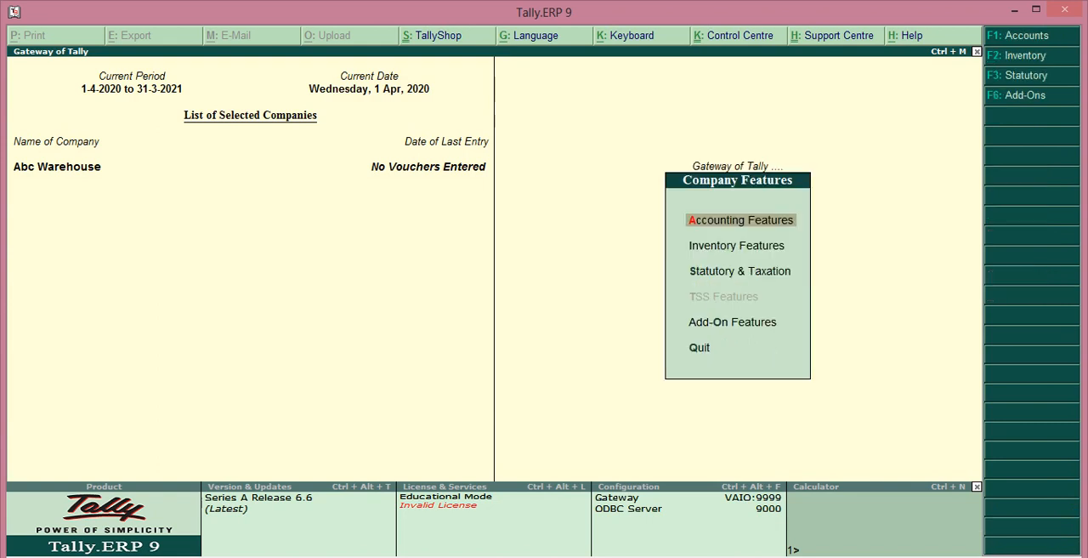
pyautogui.press('Return')
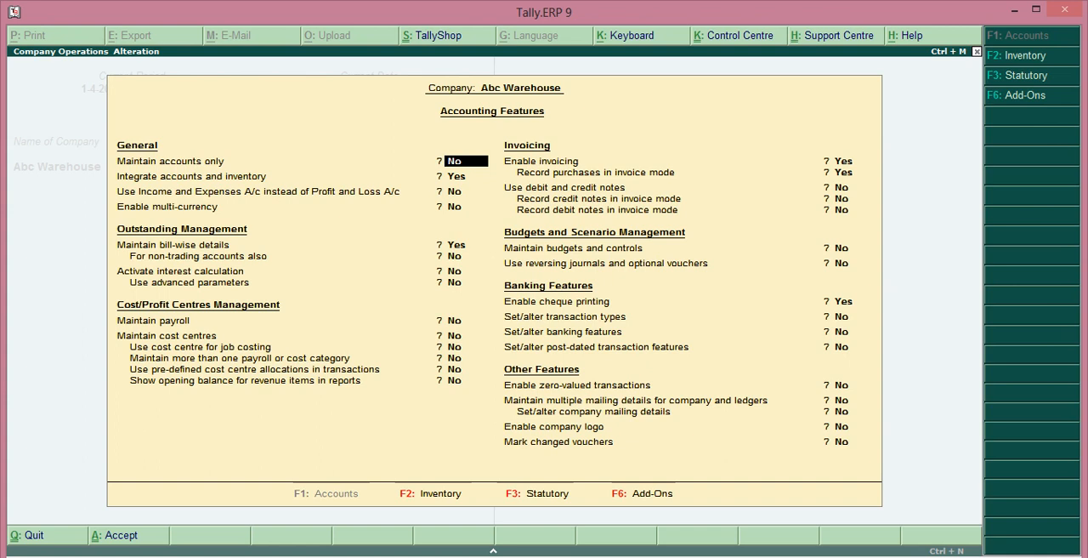
pyautogui.write('y')
pyautogui.press('Return')
pyautogui.press('Return')
pyautogui.press('Return')
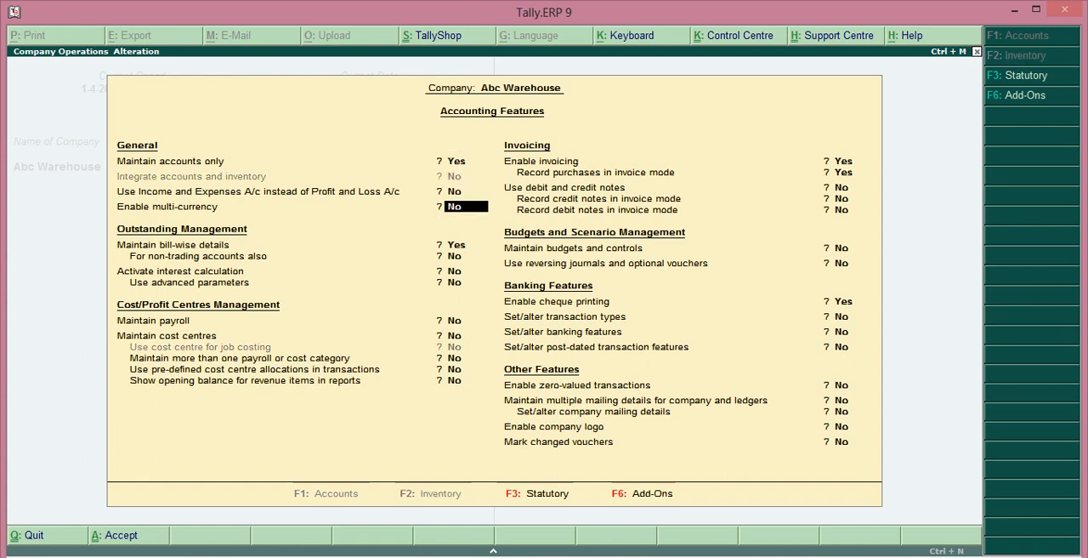
pyautogui.write('n')
pyautogui.press('Return')
pyautogui.press('Return')
pyautogui.press('Return')
pyautogui.press('Return')
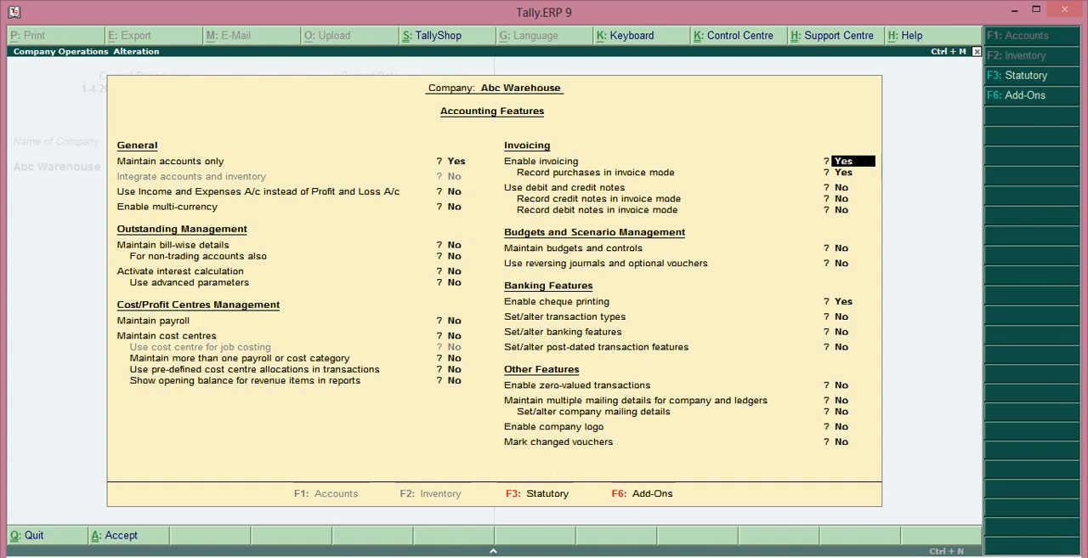
# Step: Set Enable invoicing and Record purchases in invoice mode to No, keep the other options, and accept the accounting features
pyautogui.click(503, 168)
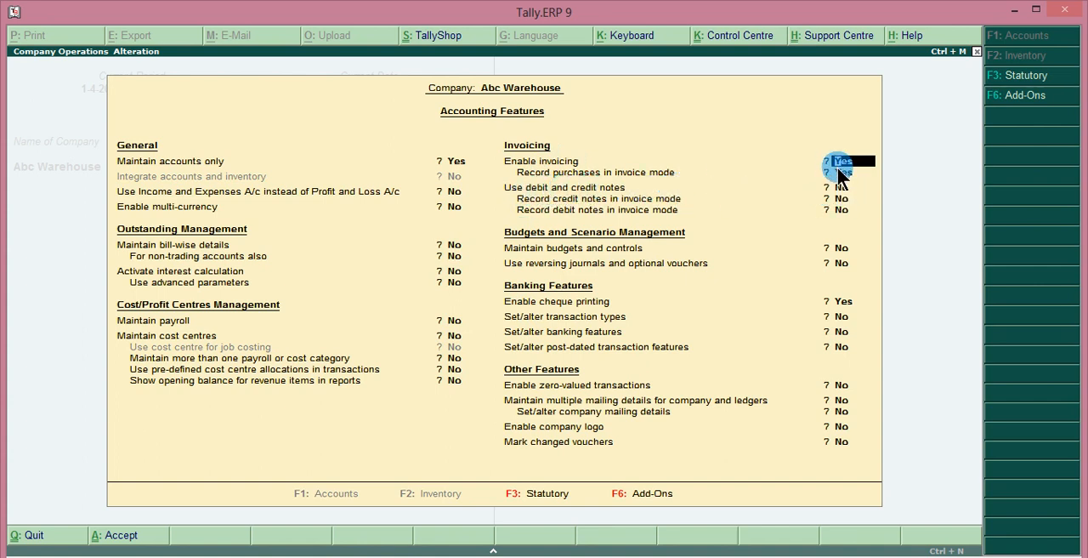
pyautogui.write('n')
pyautogui.press('Return')
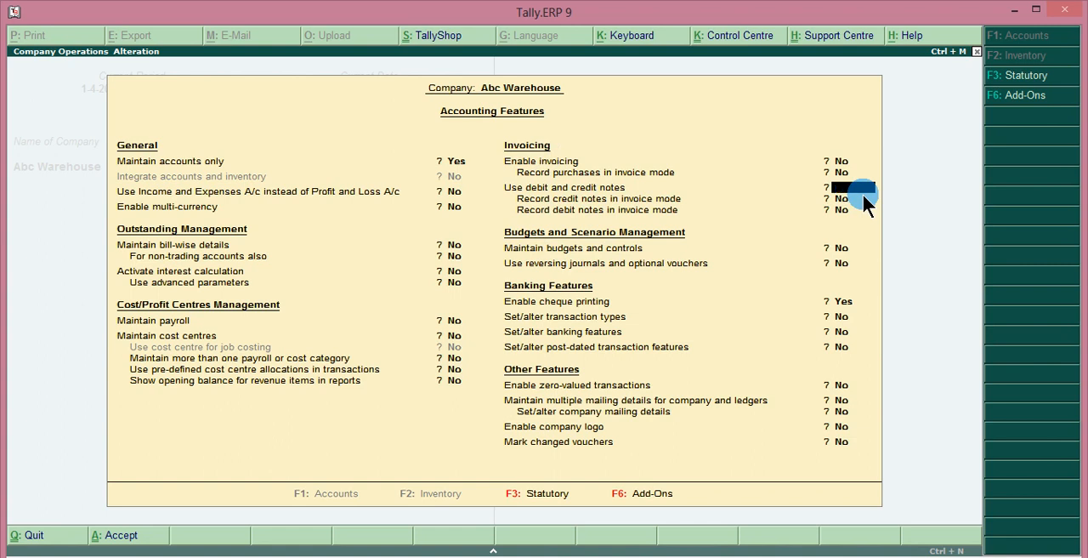
pyautogui.press('Return')
pyautogui.press('Return')
pyautogui.press('Return')
pyautogui.press('Return')
pyautogui.press('Return')
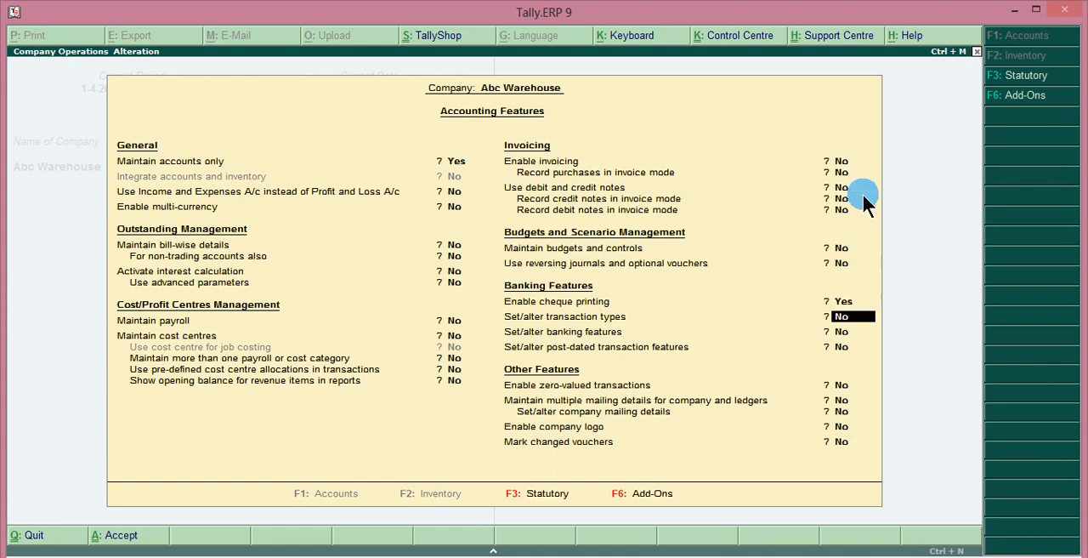
pyautogui.press('Return')
pyautogui.press('Return')
pyautogui.press('Return')
pyautogui.press('Return')
pyautogui.press('Return')
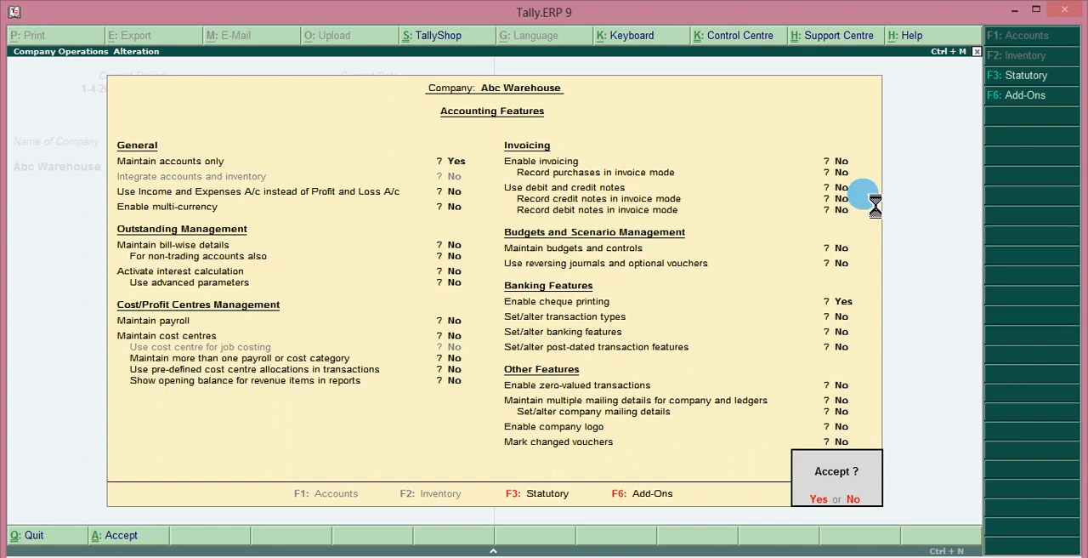
pyautogui.press('Return')
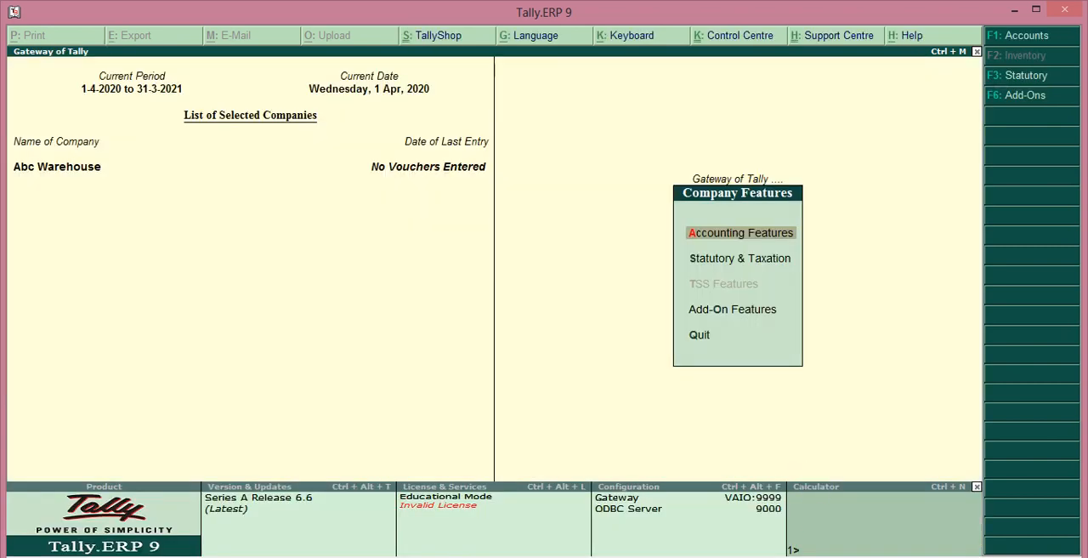
# Step: Leave the company features and open accounting voucher entry to check the purchase voucher and available voucher types
pyautogui.press('Escape')
pyautogui.press('Down')
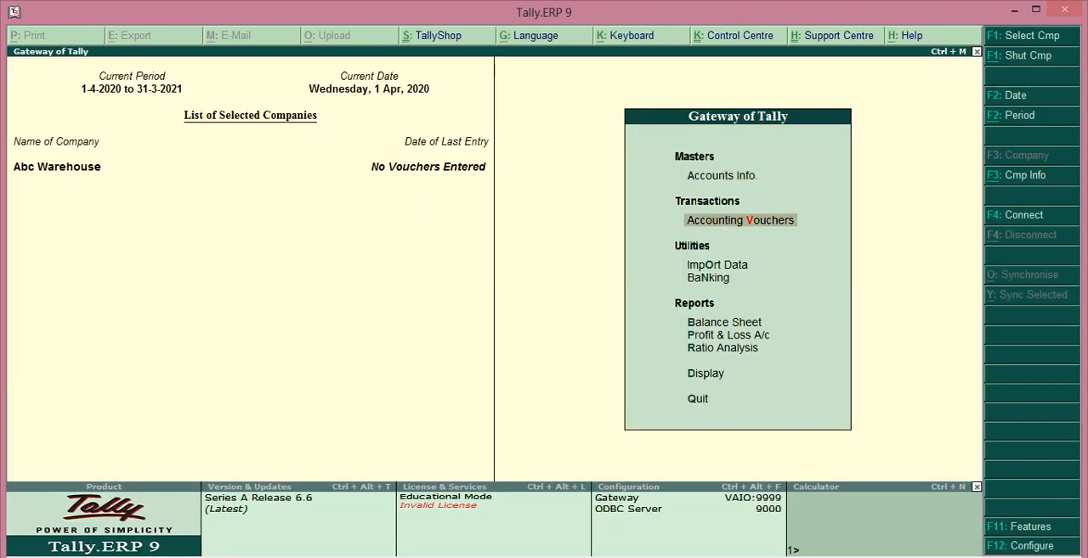
pyautogui.press('Return')
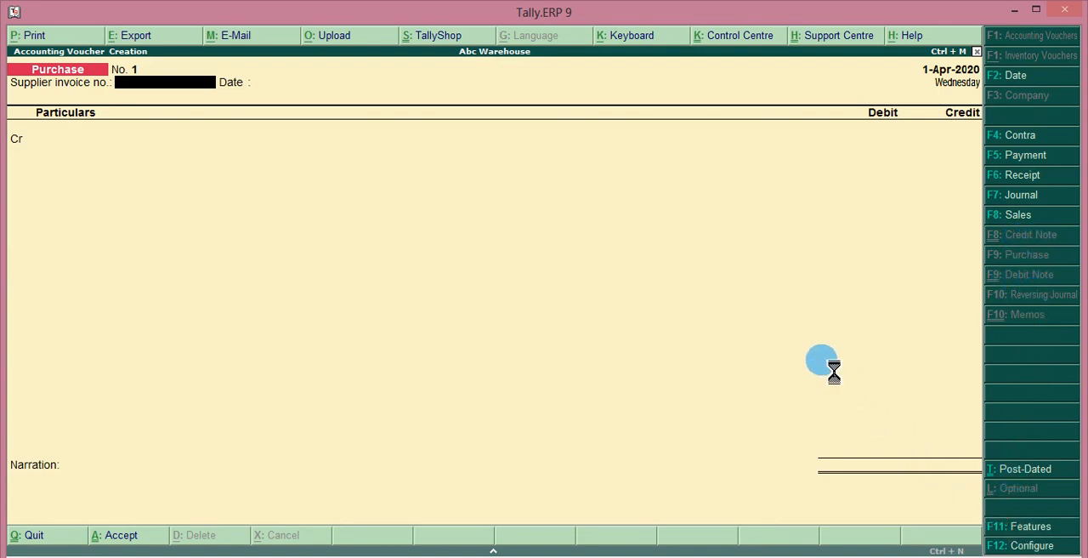
# Step: Set Use debit and credit notes to Yes in the accounting features, keep their invoice modes at No, and accept
pyautogui.press('F11')
pyautogui.click(840, 187)
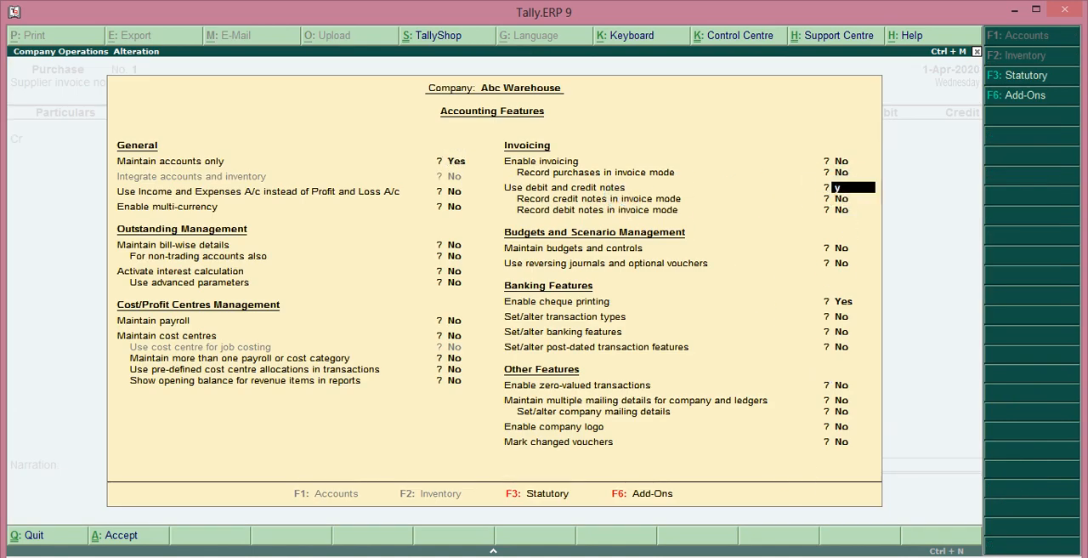
pyautogui.press('y')
pyautogui.press('Return')
pyautogui.press('Return')
pyautogui.press('Return')
pyautogui.press('Return')
pyautogui.press('Return')
pyautogui.press('Return')
pyautogui.press('Return')
pyautogui.press('Return')
pyautogui.press('Return')
pyautogui.press('Return')
pyautogui.press('Return')
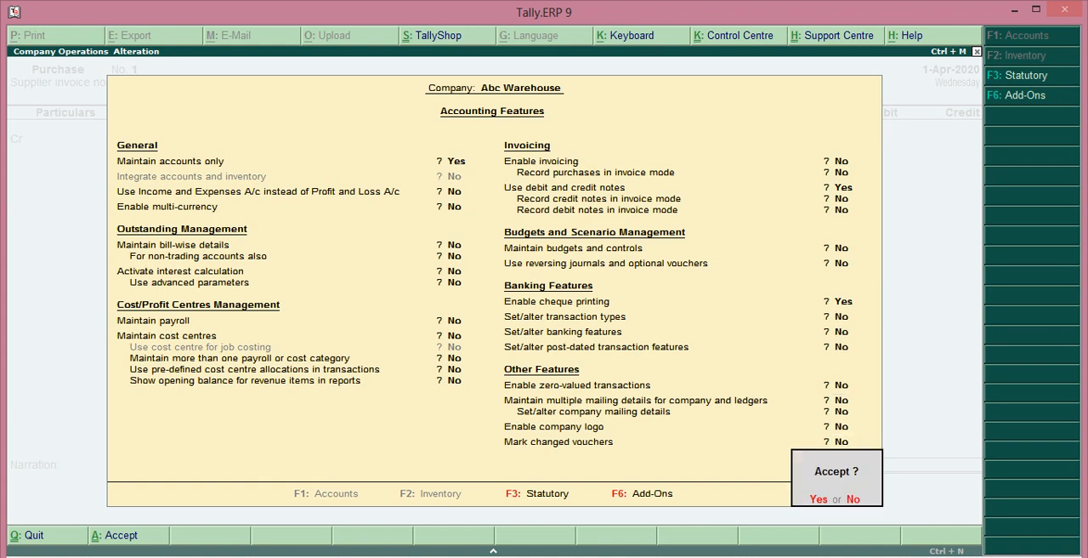
pyautogui.press('Return')
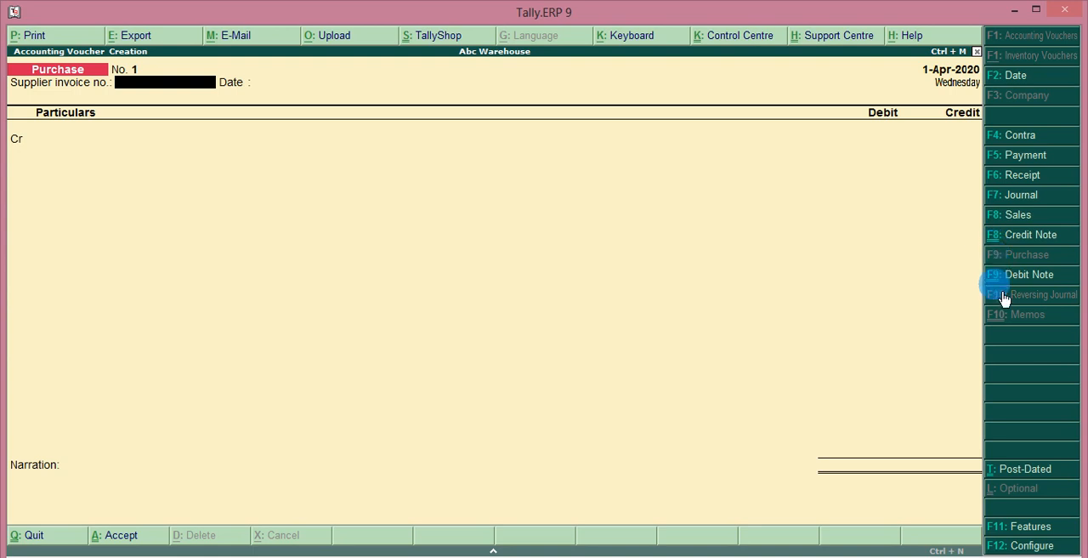
# Step: Quit the purchase voucher without saving and open the creation form for a single ledger
pyautogui.press('Escape')
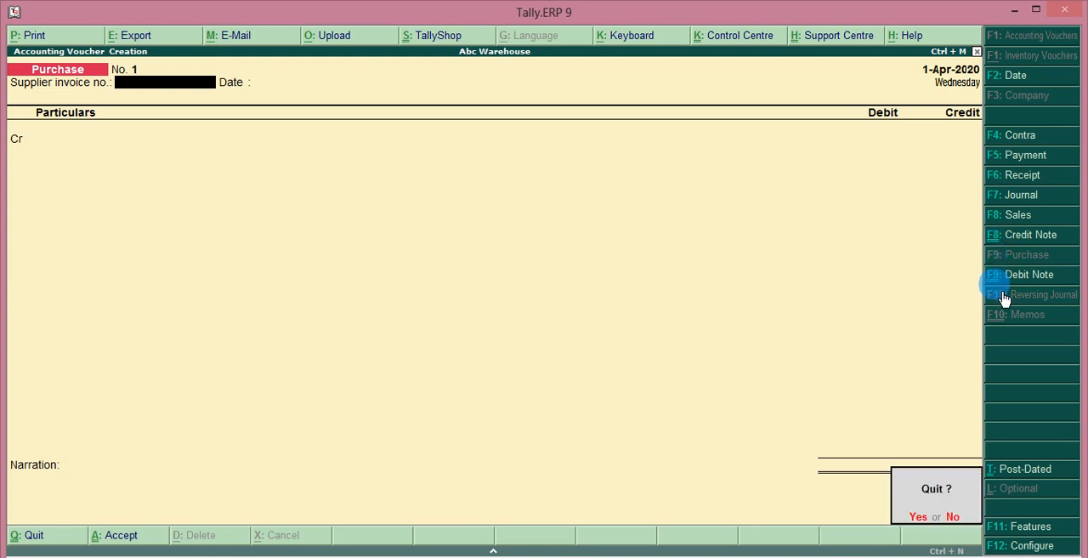
pyautogui.press('Return')
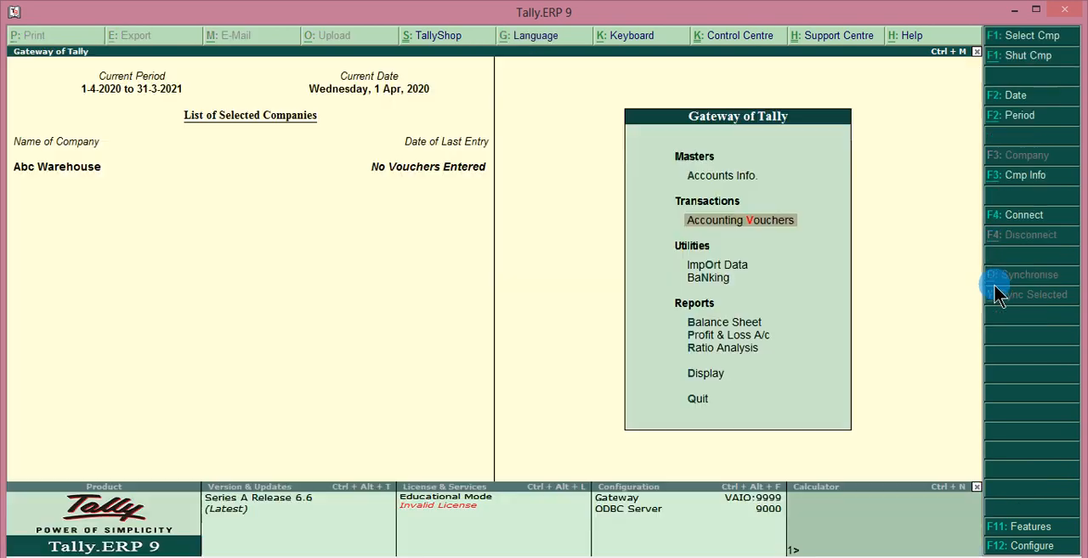
pyautogui.click(727, 194)
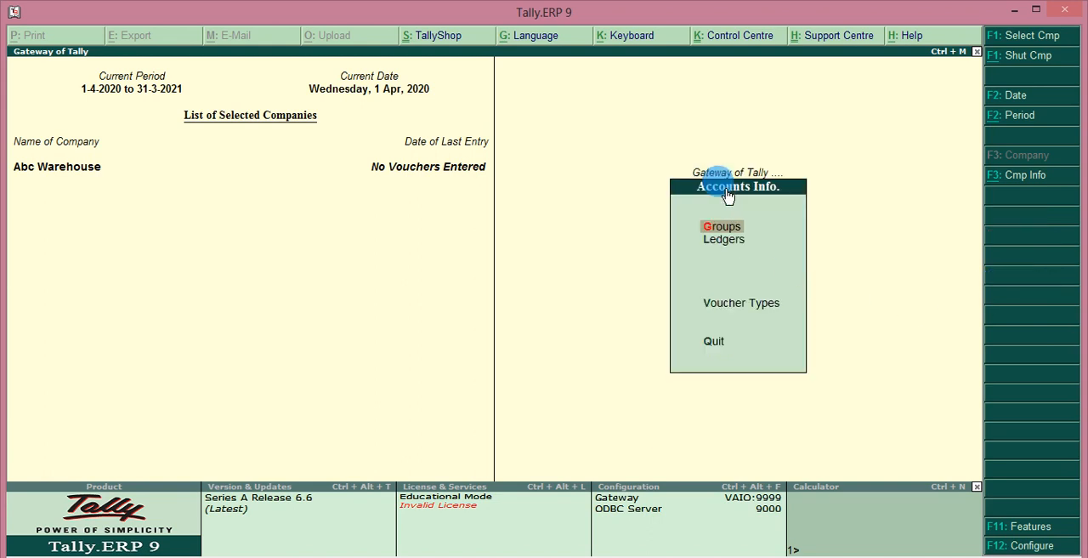
pyautogui.click(742, 254)
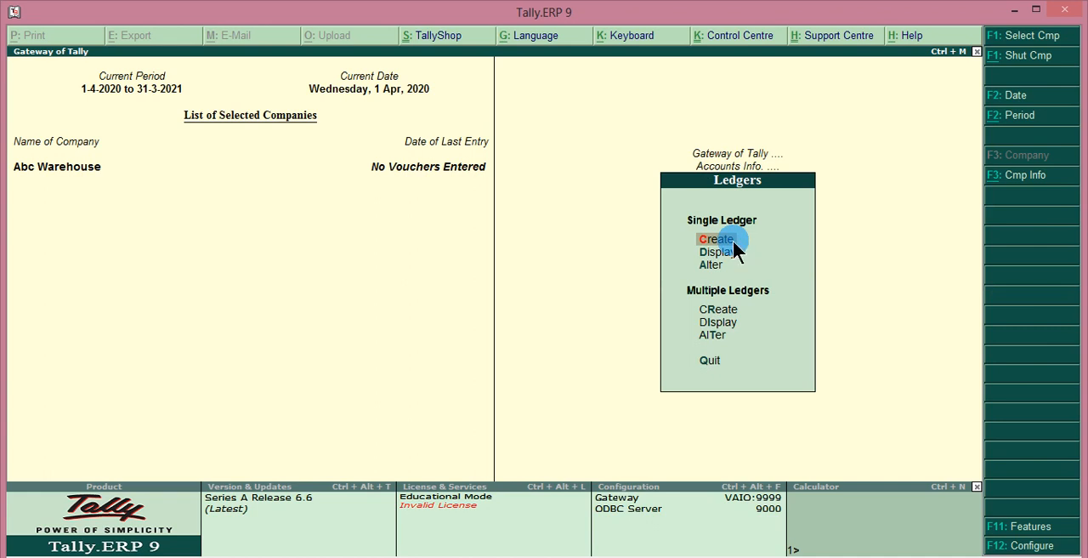
pyautogui.click(733, 240)
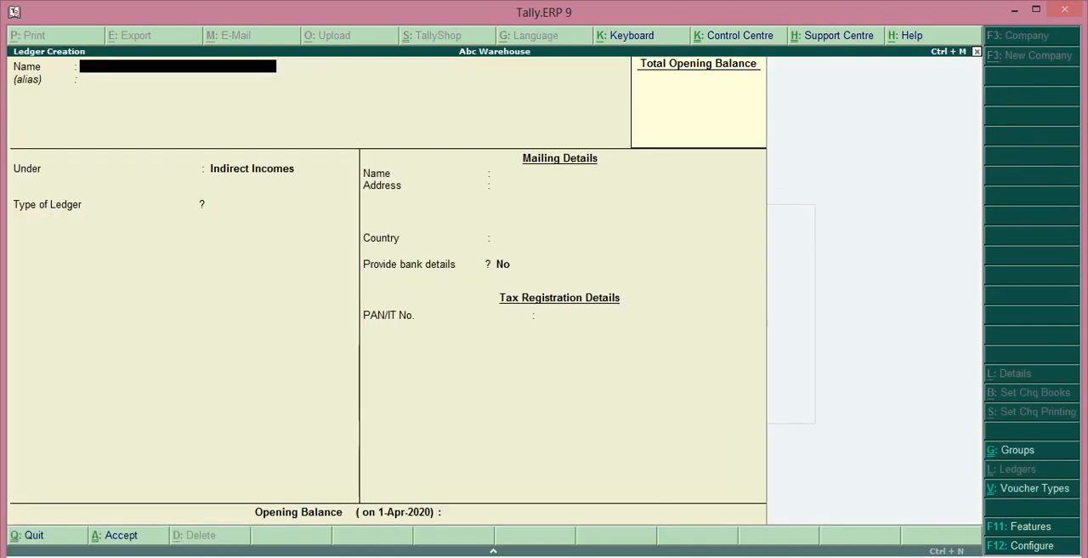
# Step: Create a ledger with the supplier's name under Sundry Creditors, keeping the default mailing details, and save it
pyautogui.write('Samson')
pyautogui.press('Return')
pyautogui.press('Return')
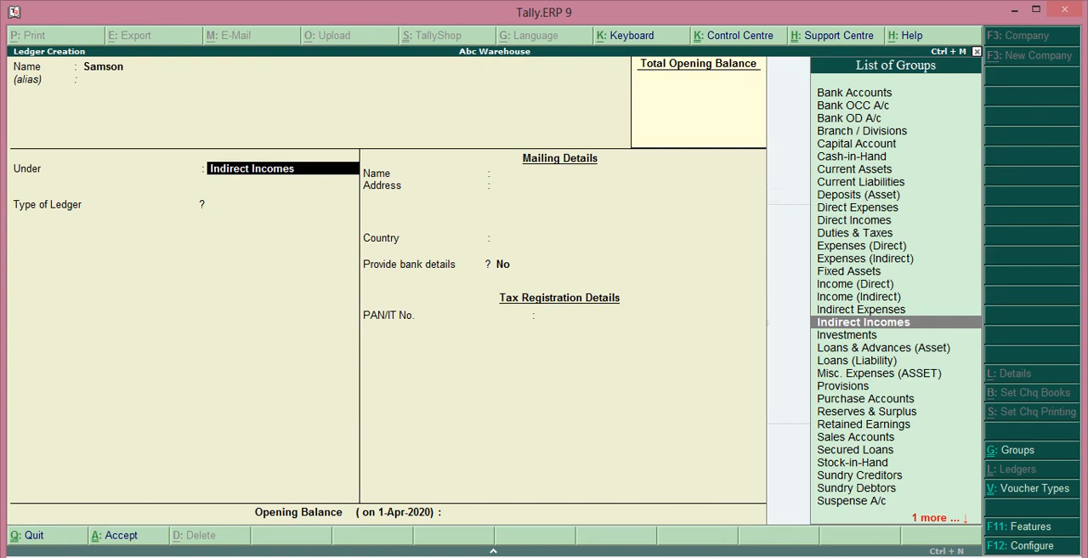
pyautogui.write('Su')
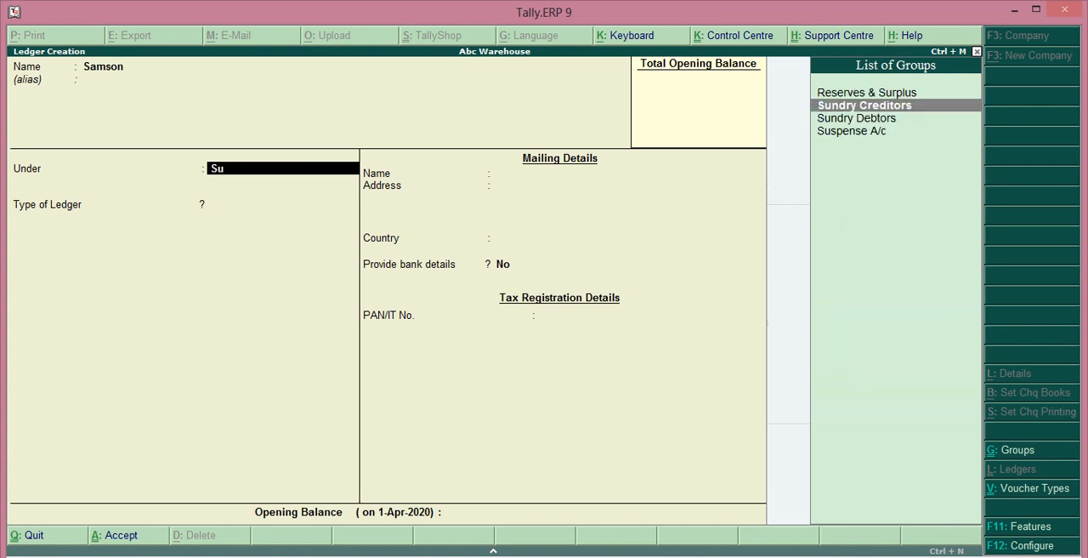
pyautogui.press('Return')
pyautogui.press('Return')
pyautogui.press('Return')
pyautogui.press('Return')
pyautogui.press('Return')
pyautogui.press('Return')
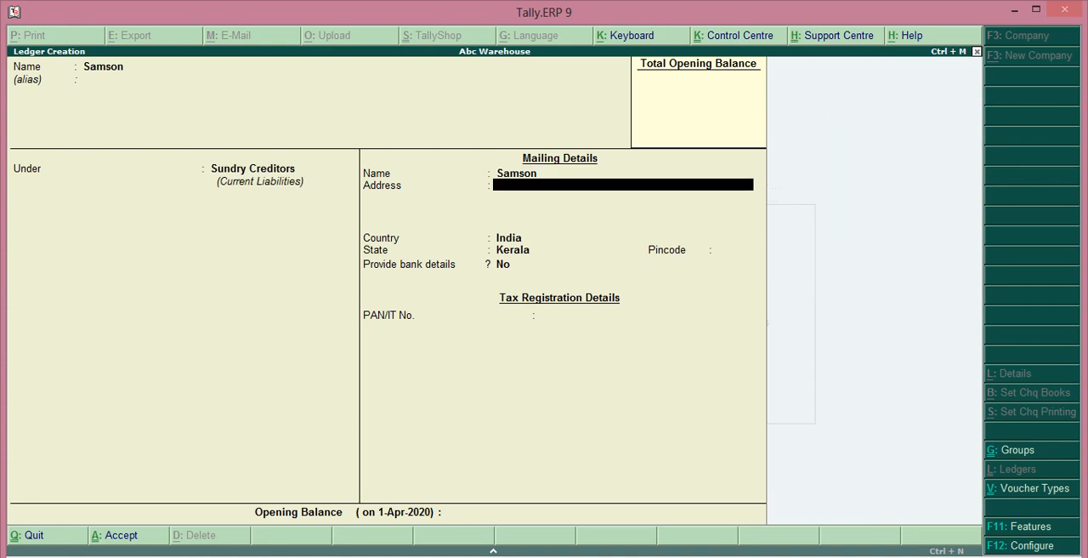
pyautogui.press('Return')
pyautogui.press('Return')
pyautogui.press('Return')
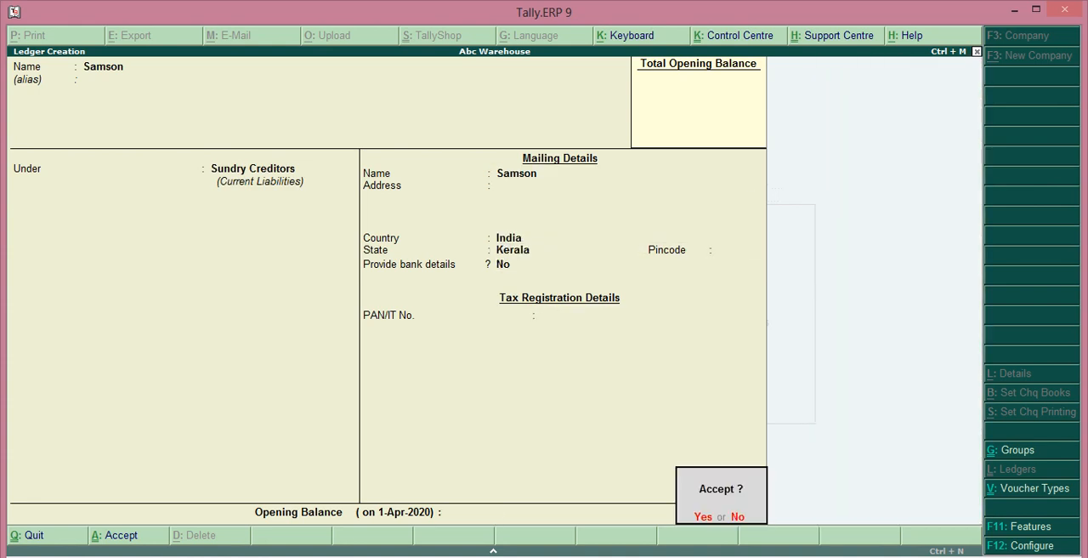
pyautogui.press('Return')
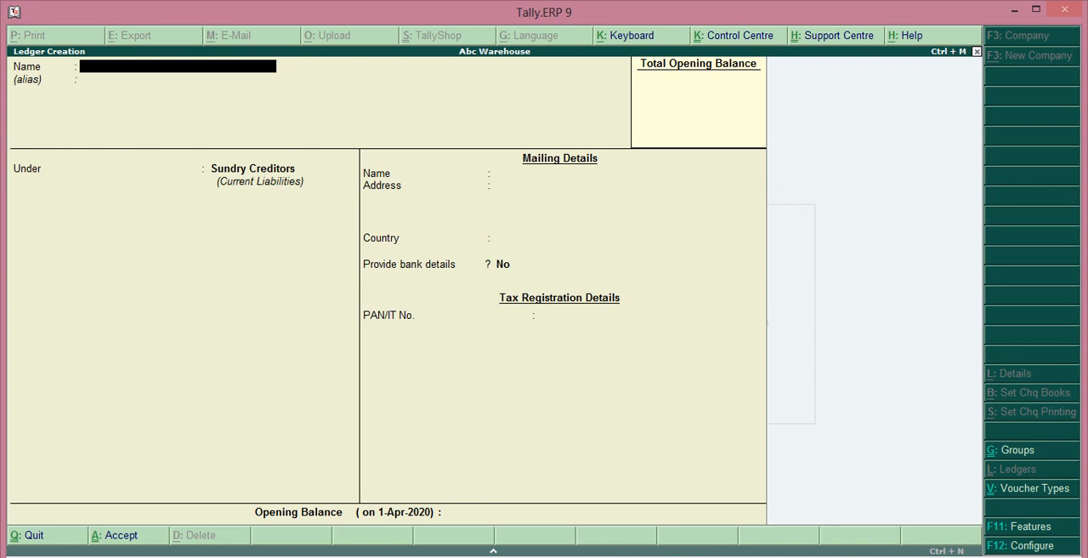
# Step: Enter the customer's name as a new ledger without an alias and place it under Sundry Debtors
pyautogui.write('Bharath')
pyautogui.press('Return')
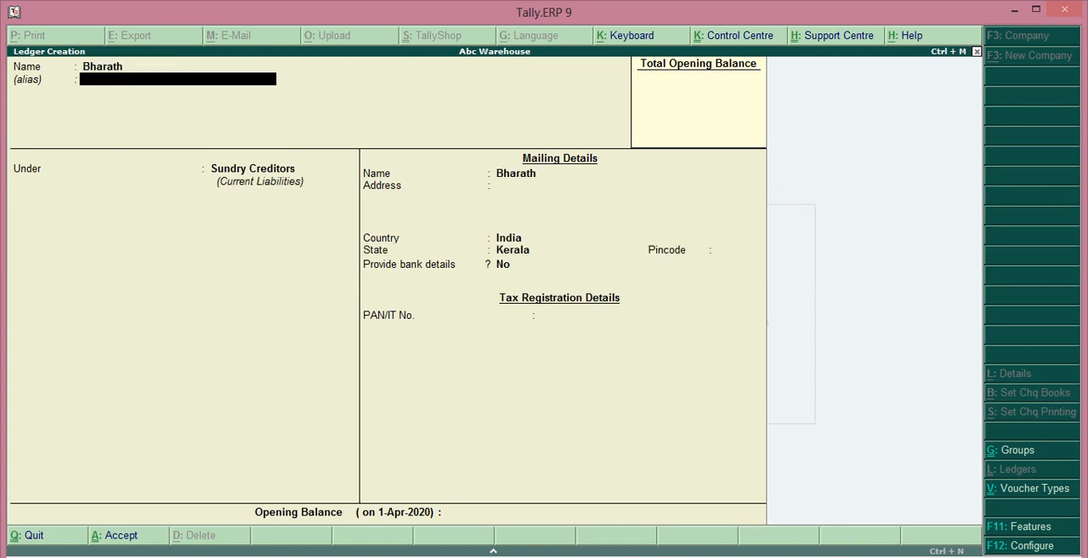
pyautogui.press('Return')
pyautogui.press('Down')
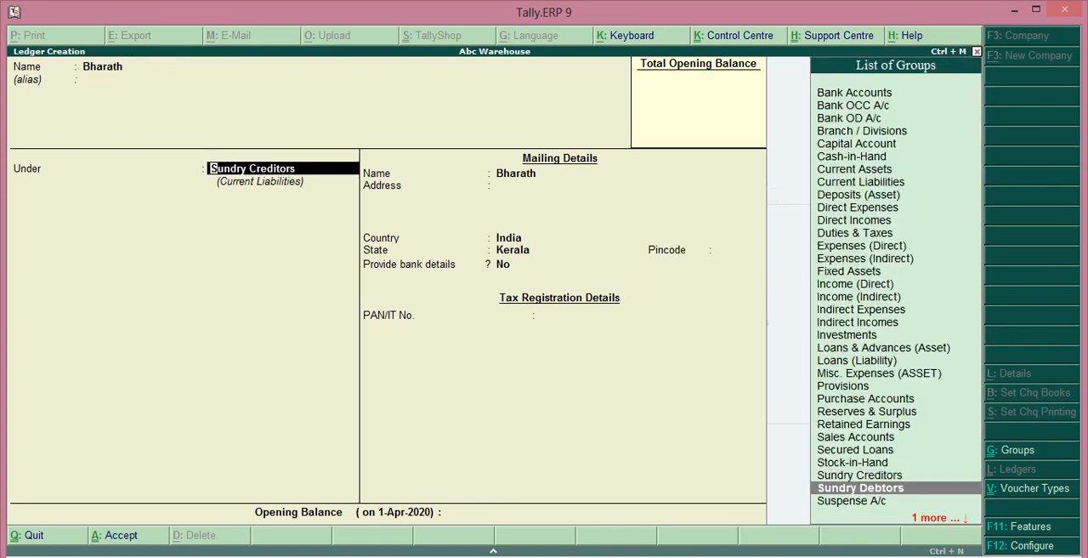
pyautogui.press('Return')
# Step: Keep the default mailing, bank and tax details for the customer's ledger and save it
pyautogui.press('Return')
pyautogui.press('Return')
pyautogui.press('Return')
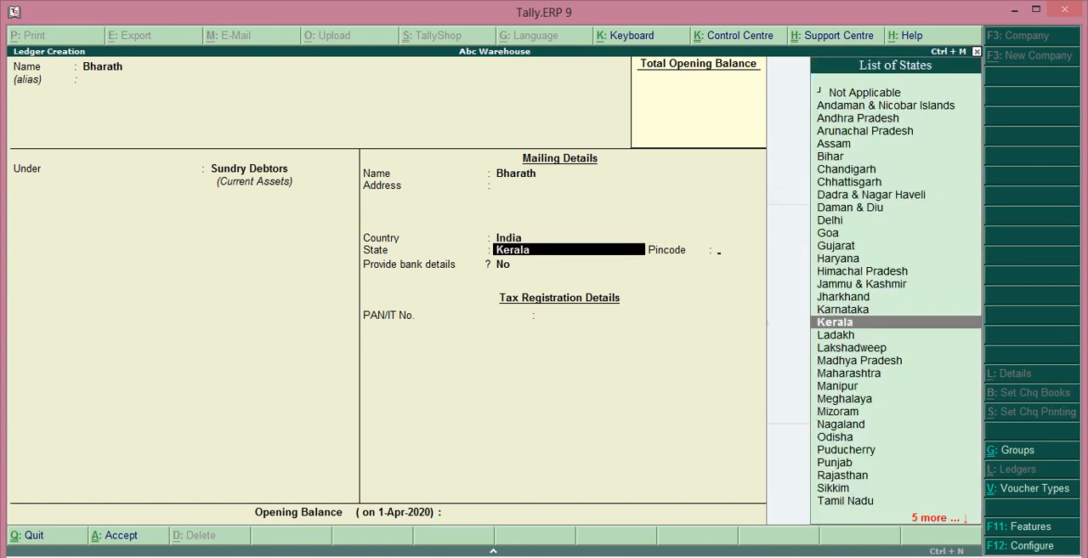
pyautogui.press('Return')
pyautogui.press('Return')
pyautogui.press('Return')
pyautogui.press('Return')
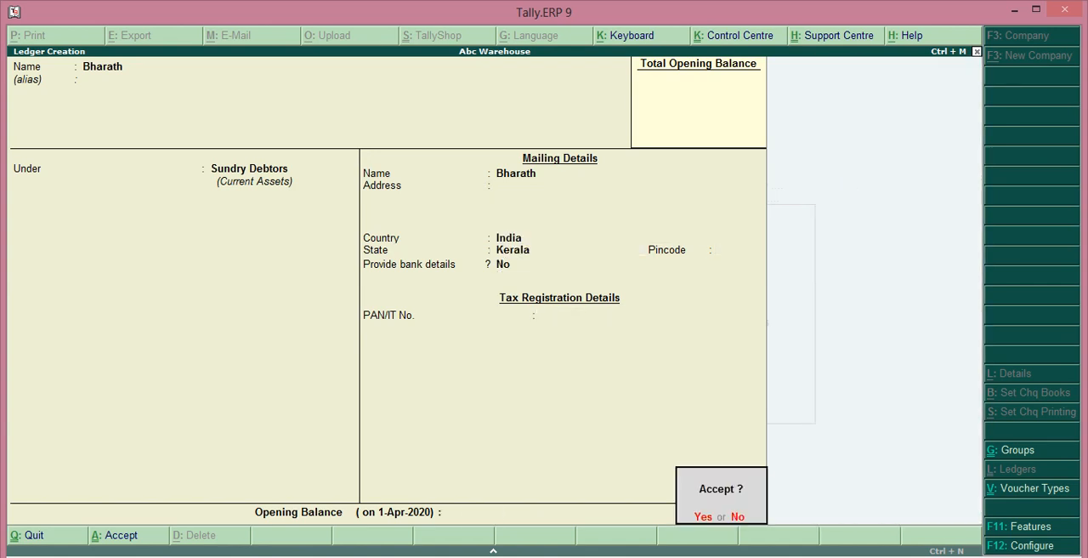
pyautogui.press('Return')
# Step: Create a Purchase Return ledger under Purchase Accounts, keeping the ledger type Not Applicable, and save it
pyautogui.write('Pu')
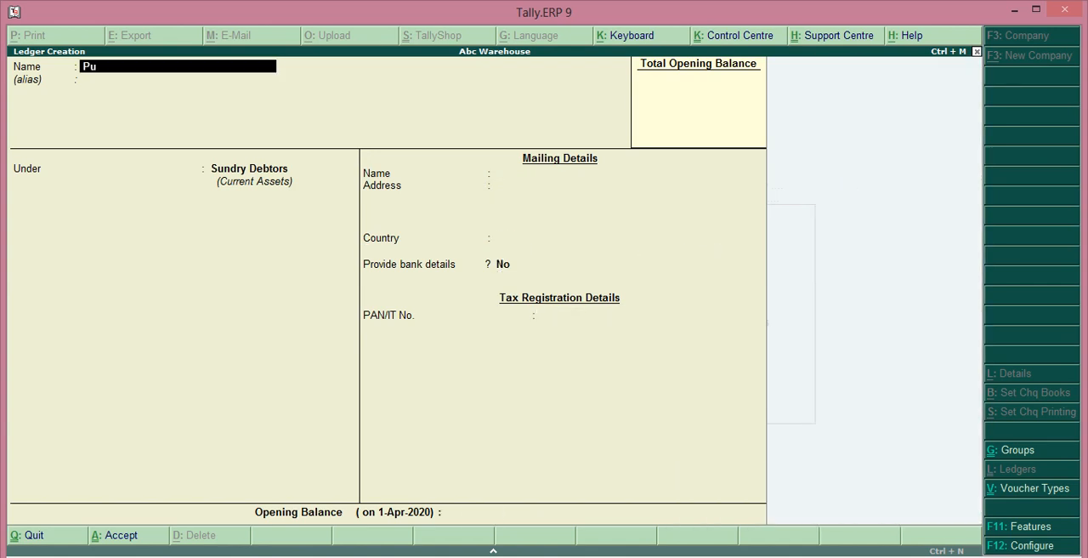
pyautogui.write('rchase Return')
pyautogui.press('Return')
pyautogui.press('Return')
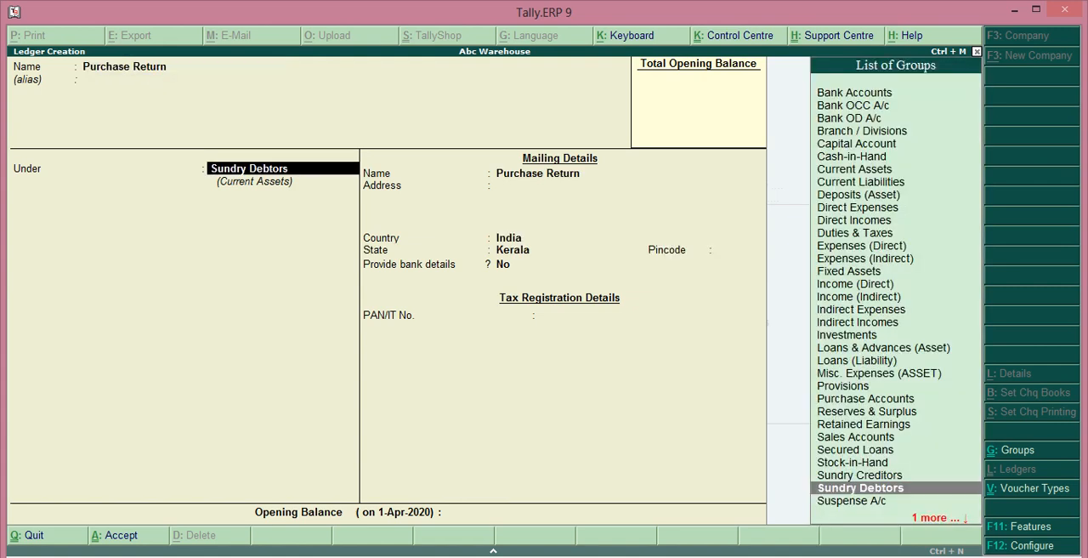
pyautogui.write('U')
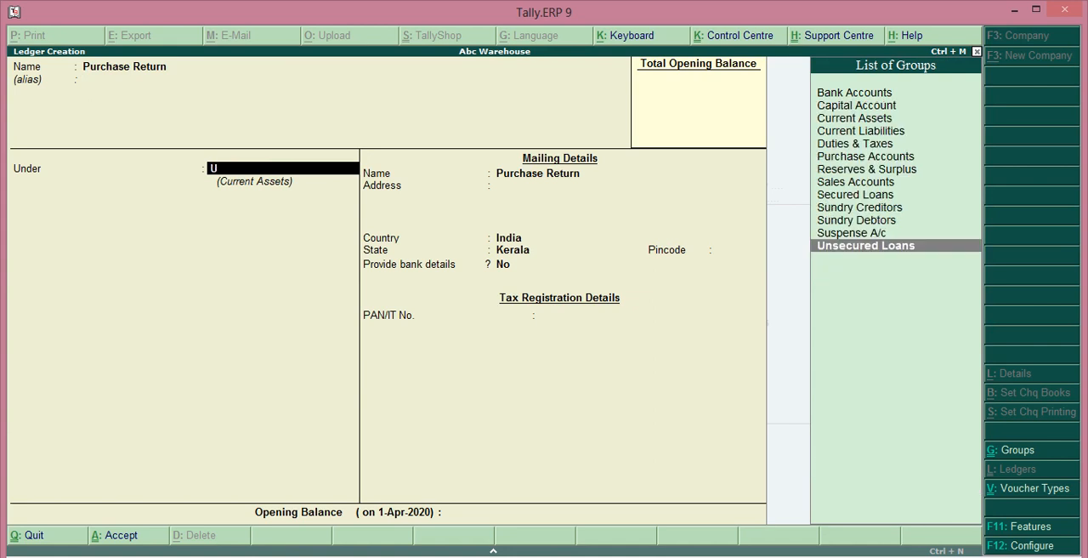
pyautogui.press('BackSpace')
pyautogui.write('P')
pyautogui.press('Down')
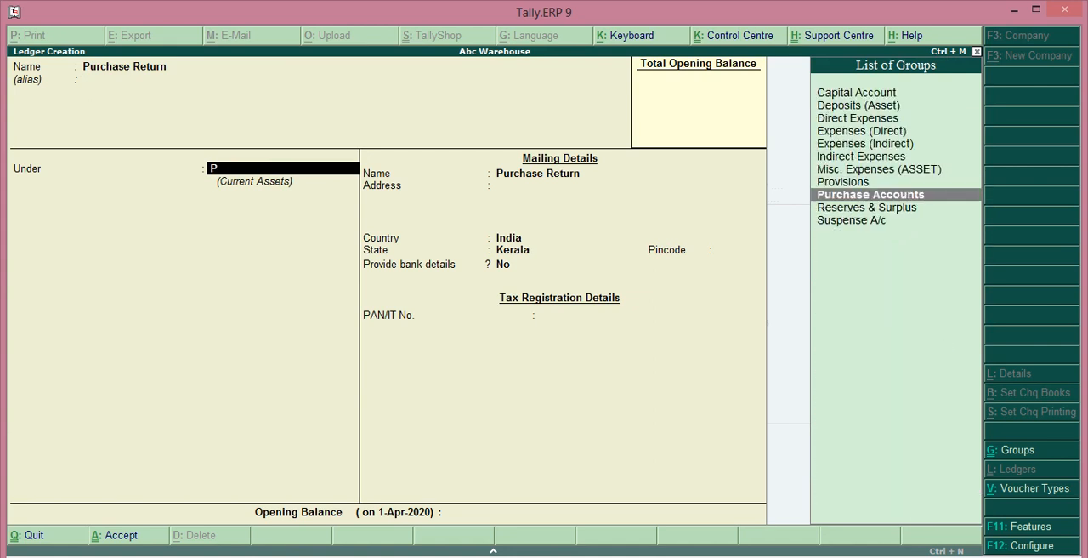
pyautogui.press('Return')
pyautogui.press('Return')
pyautogui.press('Return')
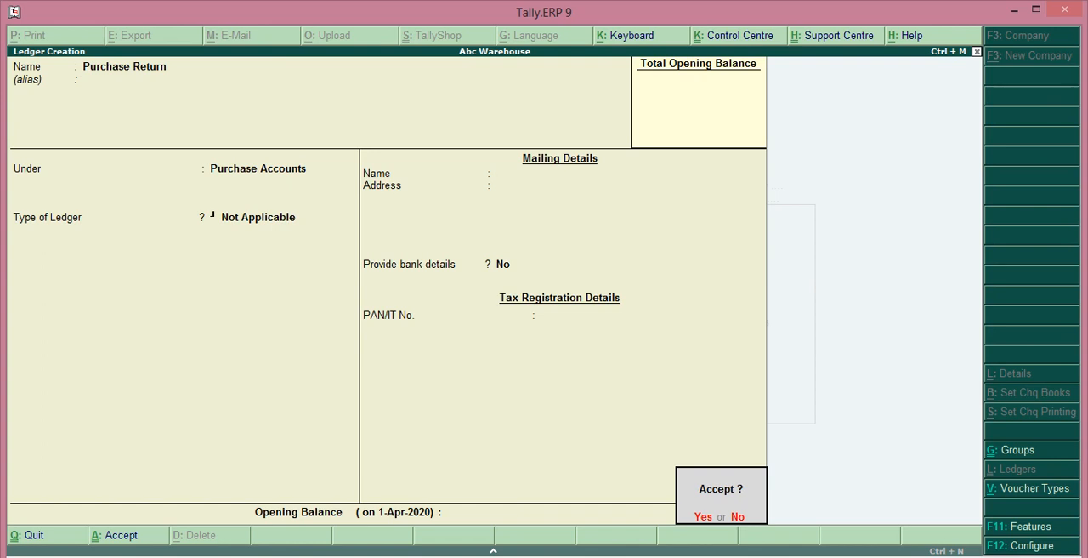
pyautogui.press('Return')
# Step: Create a Sales Return ledger under Sales Accounts, keeping the ledger type Not Applicable, and save it
pyautogui.write('Sal')
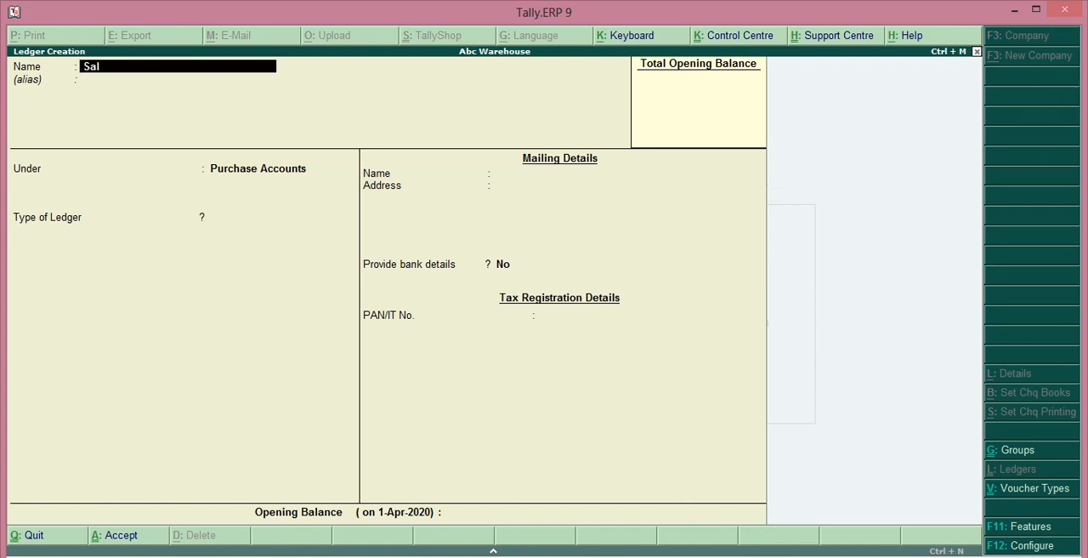
pyautogui.write('es Return')
pyautogui.press('Return')
pyautogui.write('Sa')
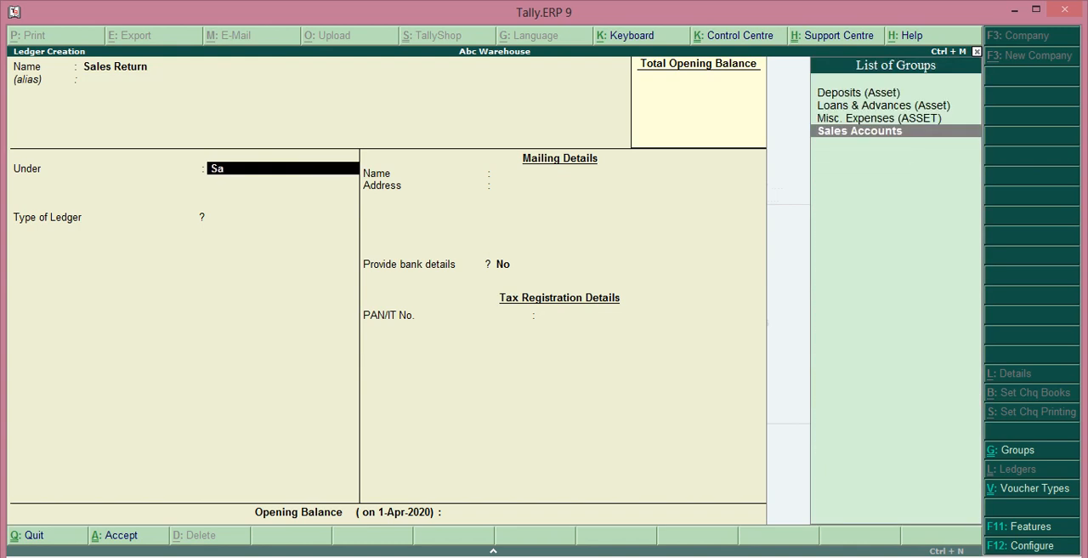
pyautogui.press('Return')
pyautogui.press('Return')
pyautogui.press('Return')
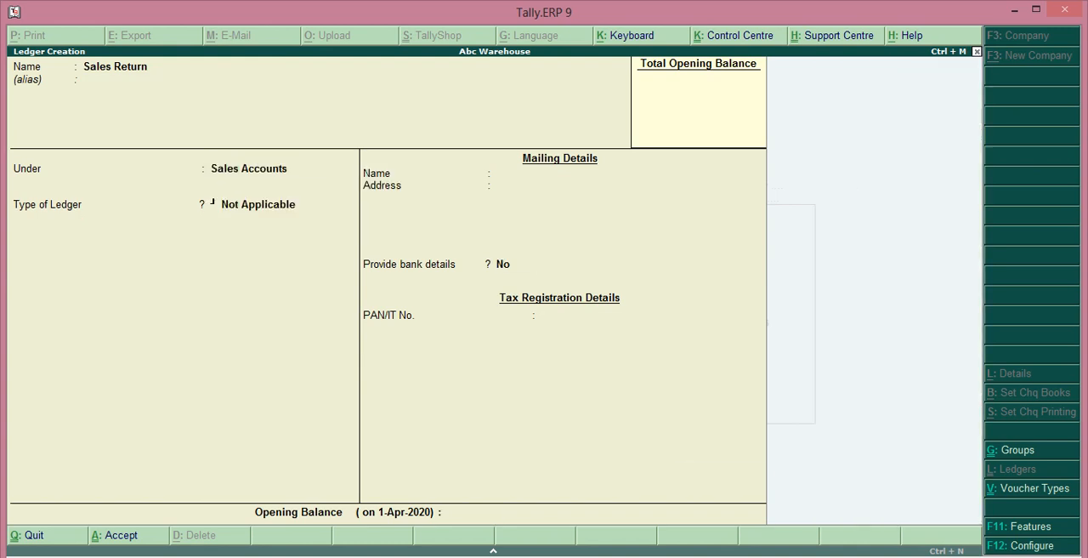
pyautogui.press('Return')
pyautogui.press('Return')
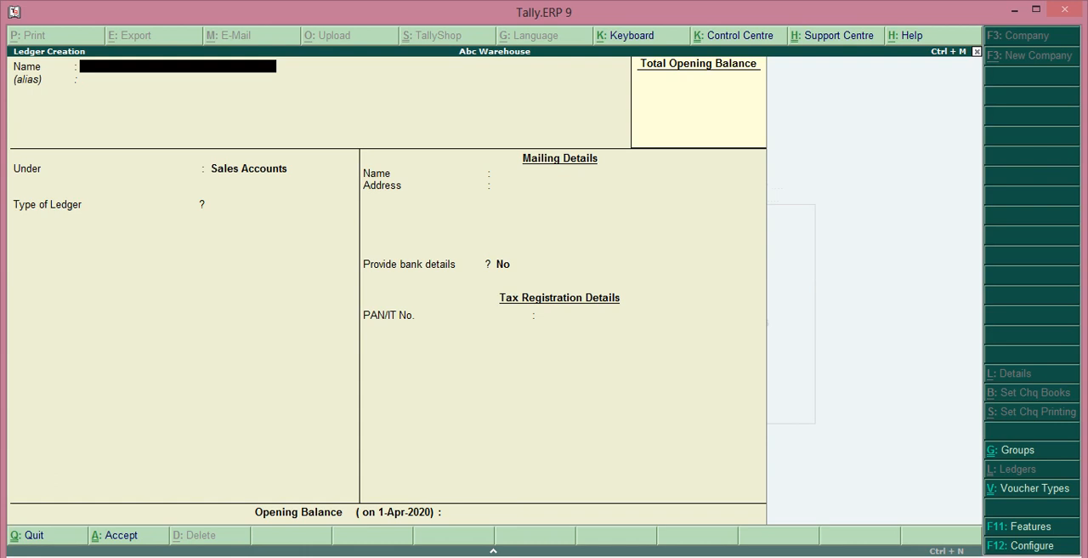
# Step: Leave ledger creation and open a credit note in accounting voucher entry
pyautogui.press('Escape')
pyautogui.press('Return')
pyautogui.press('Escape')
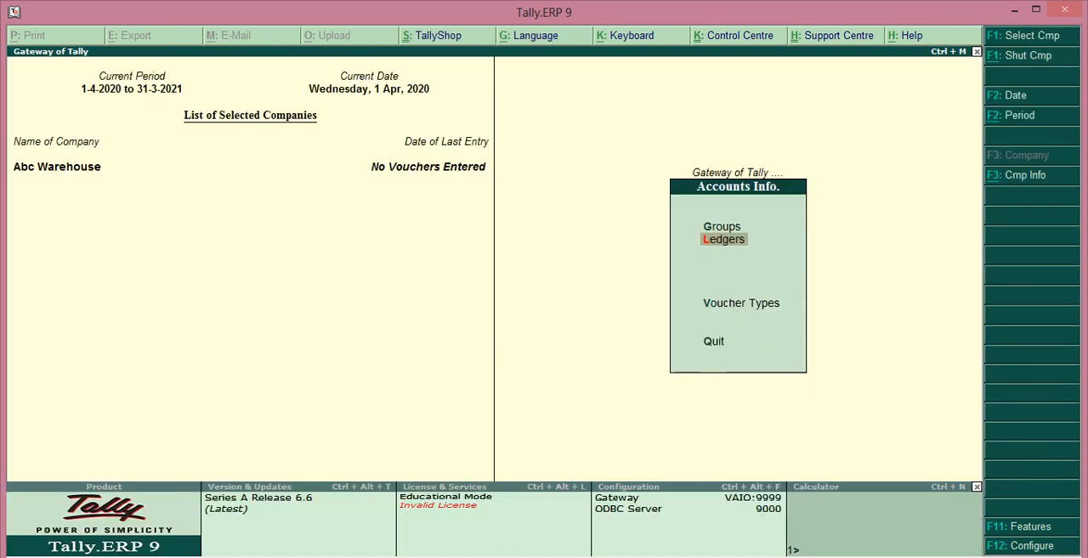
pyautogui.press('Escape')
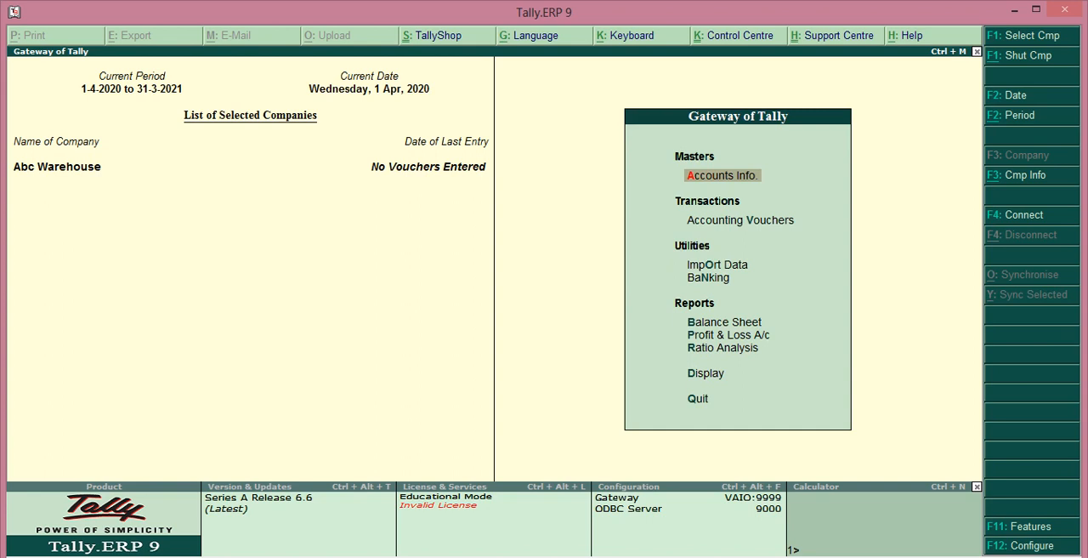
pyautogui.press('Down')
pyautogui.press('Return')
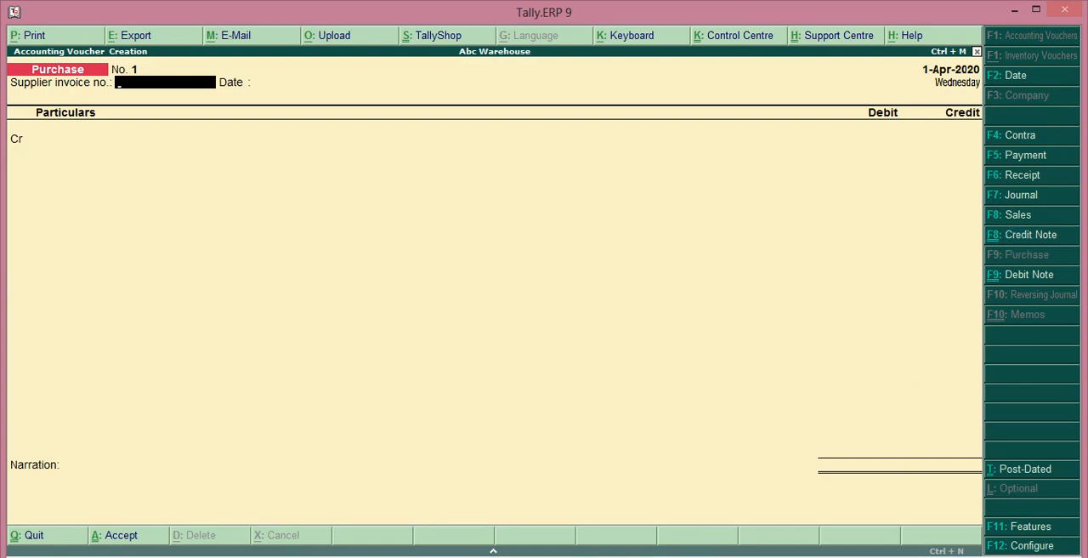
pyautogui.hotkey('ctrl', 'F9')
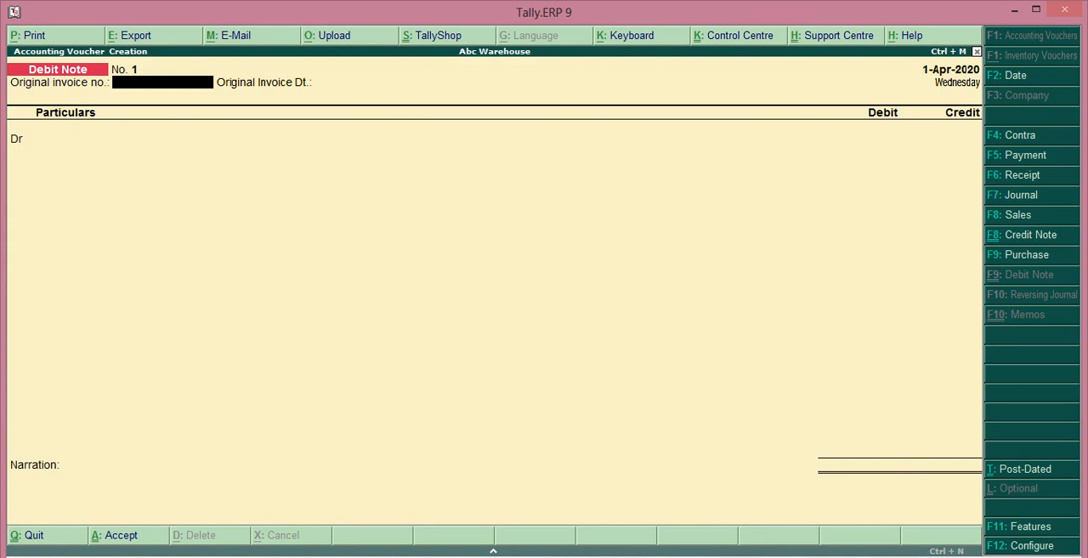
pyautogui.hotkey('ctrl', 'F8')
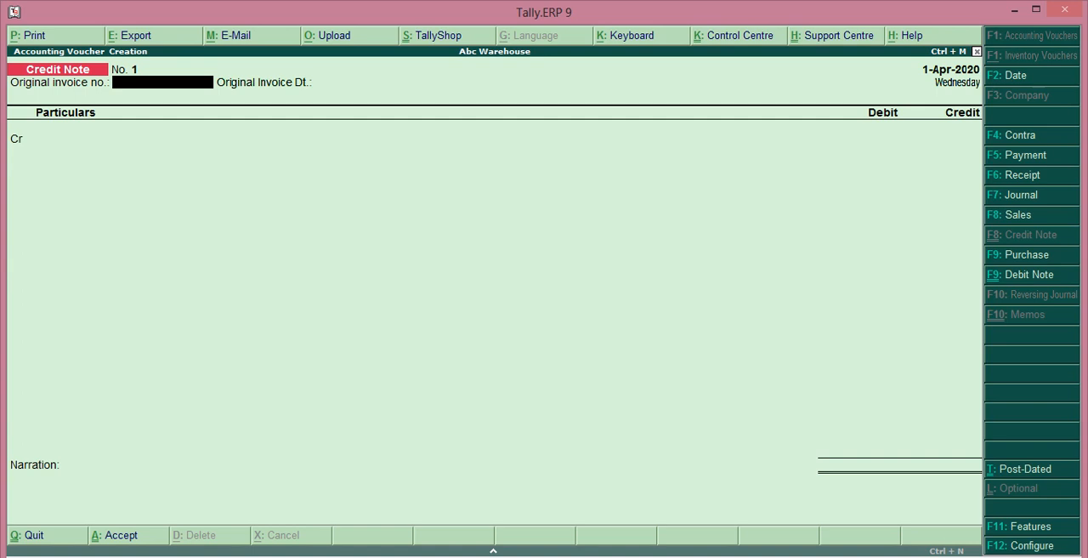
# Step: Leave the original invoice details blank and credit the customer's ledger with 8000, keeping the default buyer's details
pyautogui.press('Return')
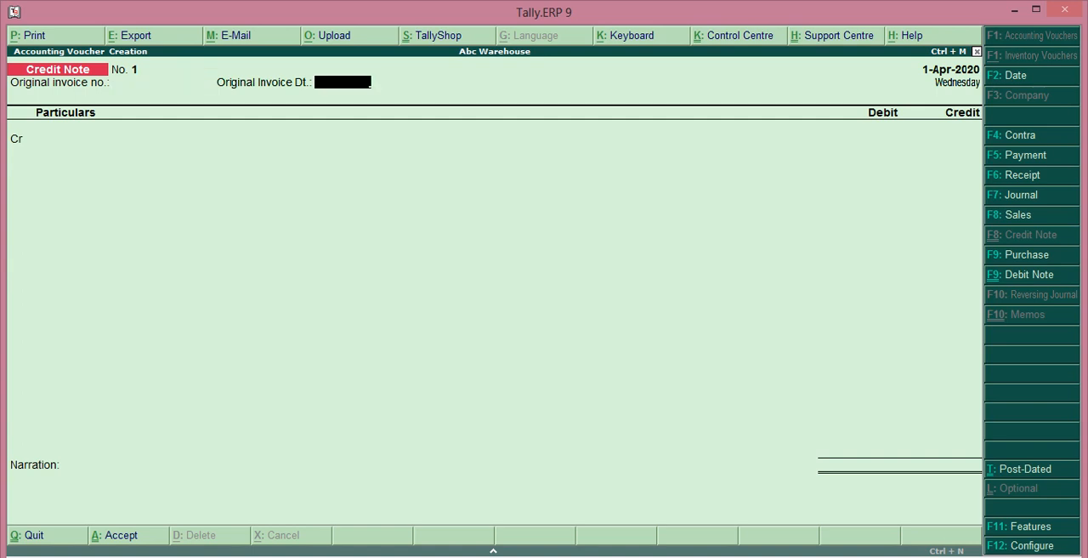
pyautogui.press('Return')
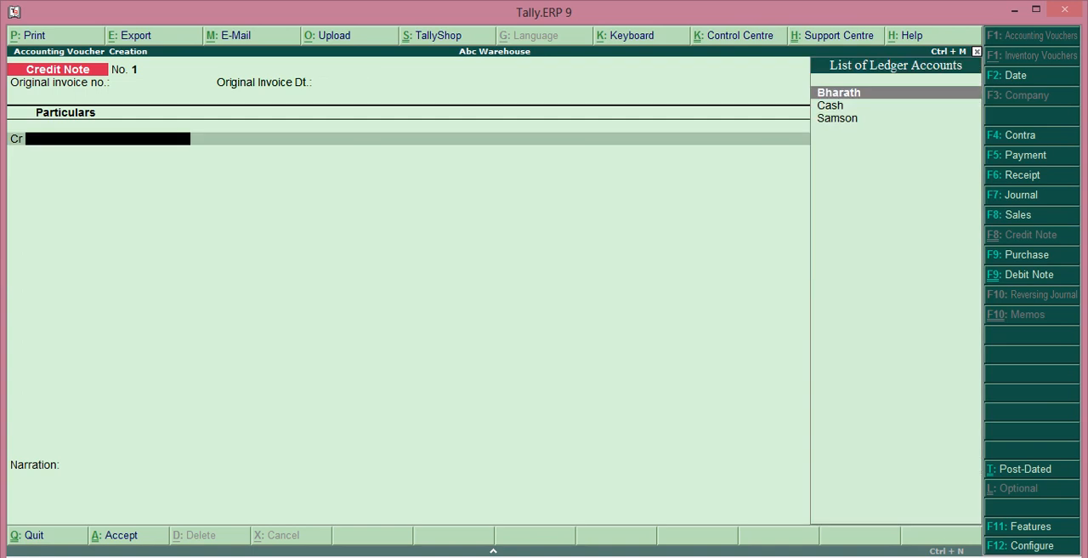
pyautogui.press('Return')
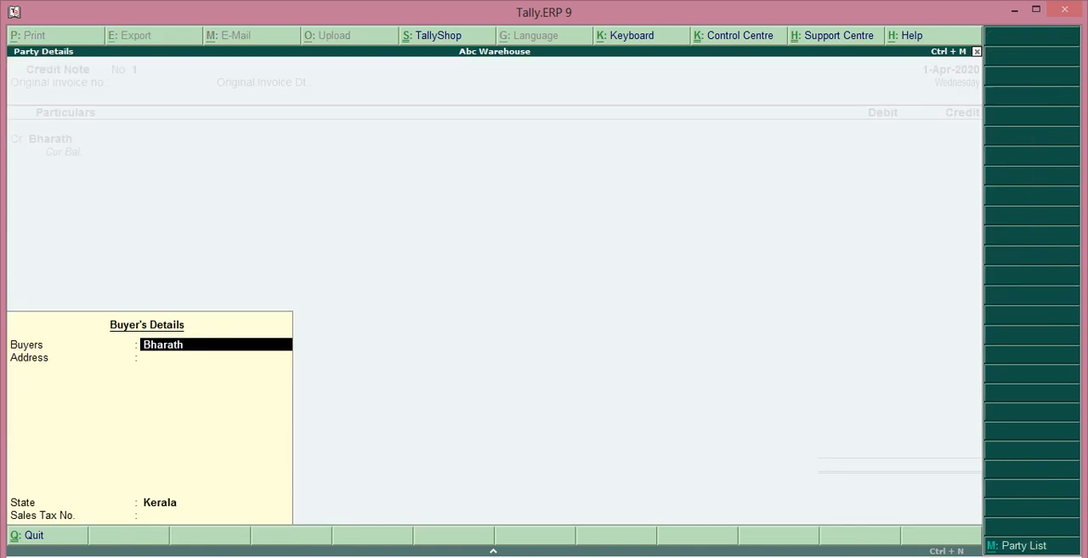
pyautogui.press('Return')
pyautogui.press('Return')
pyautogui.press('Return')
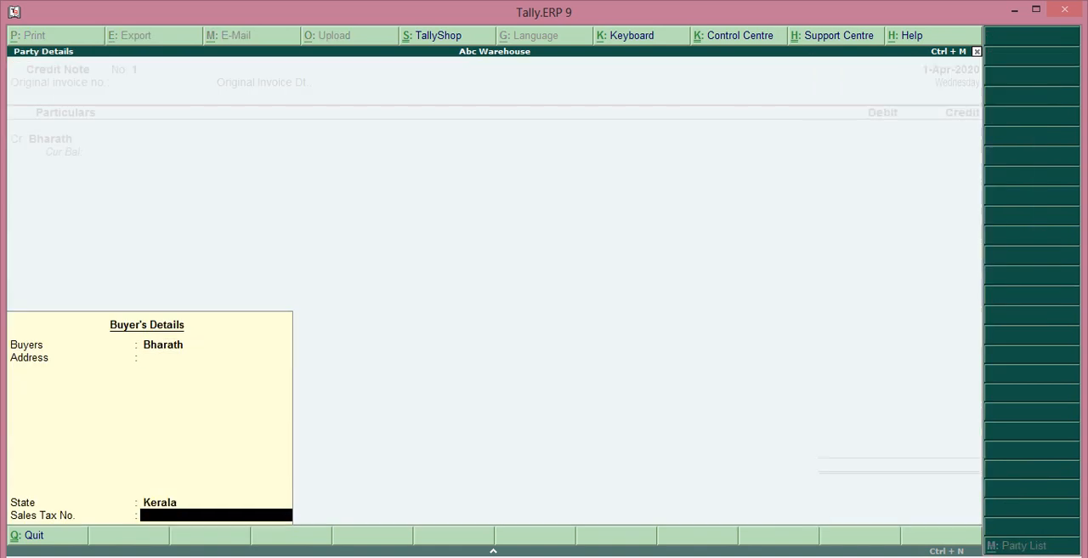
pyautogui.press('Return')
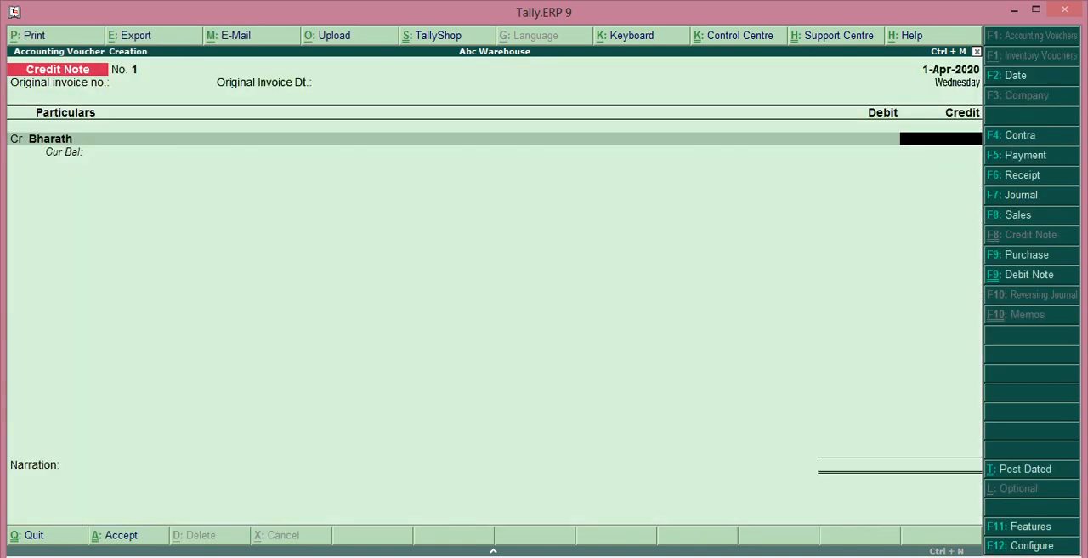
pyautogui.write('0')
pyautogui.press('BackSpace')
pyautogui.write('8000')
pyautogui.press('Return')
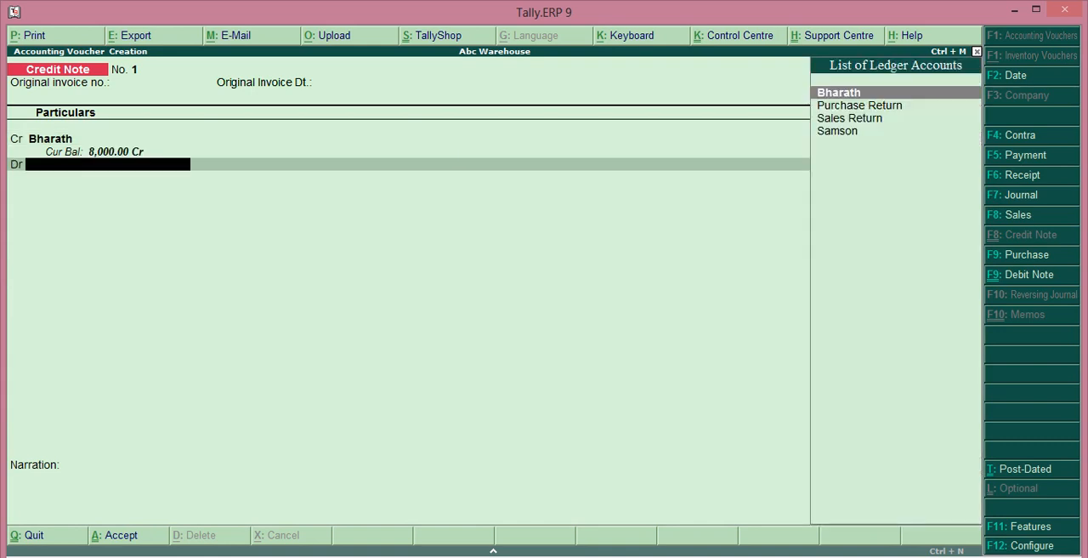
# Step: Debit Sales Return with 8,000.00 in the credit note, leave the narration blank, and save the voucher
pyautogui.press('Down')
pyautogui.press('Down')
pyautogui.press('Return')
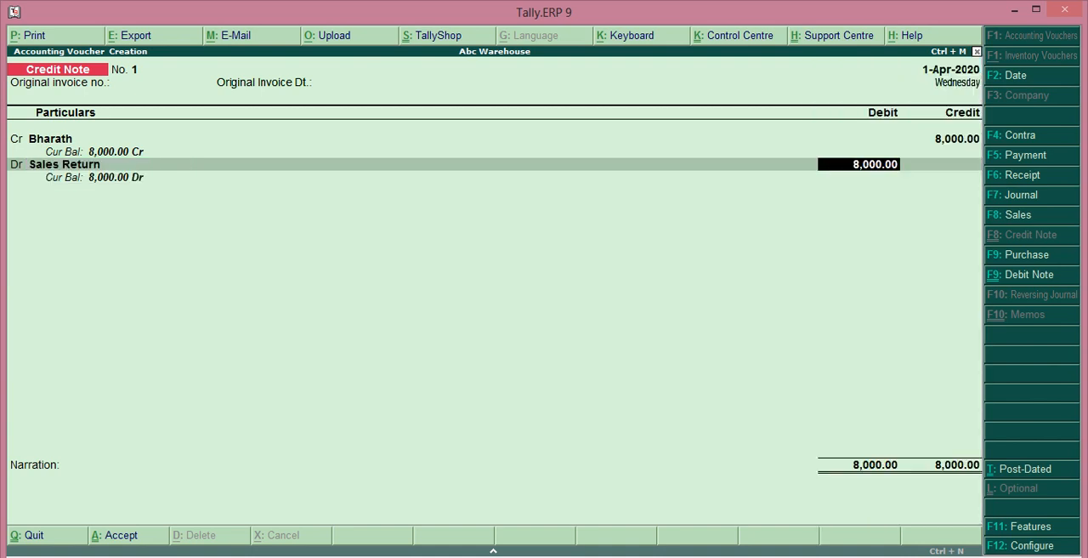
pyautogui.press('Return')
pyautogui.press('Return')
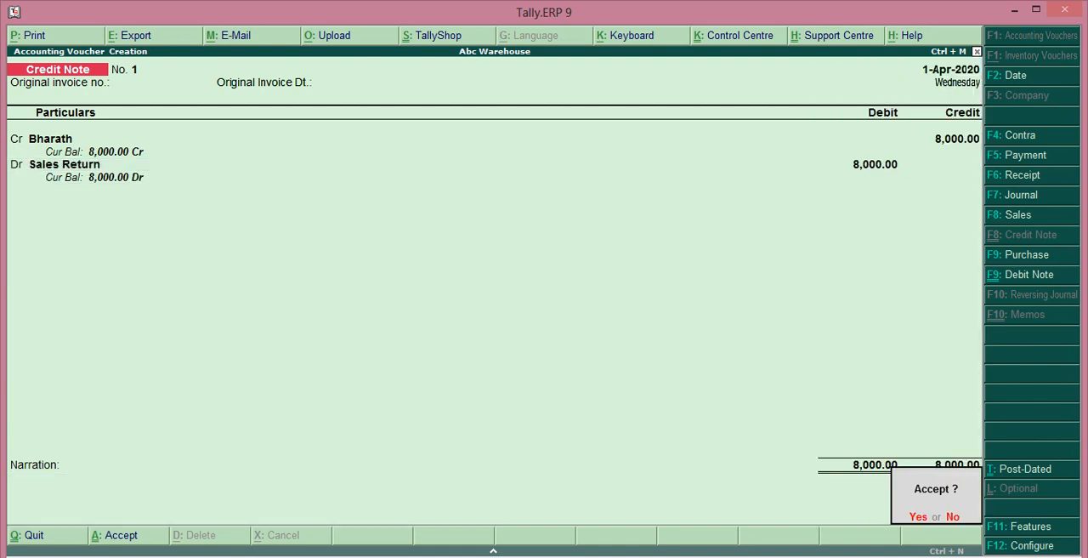
pyautogui.press('Return')
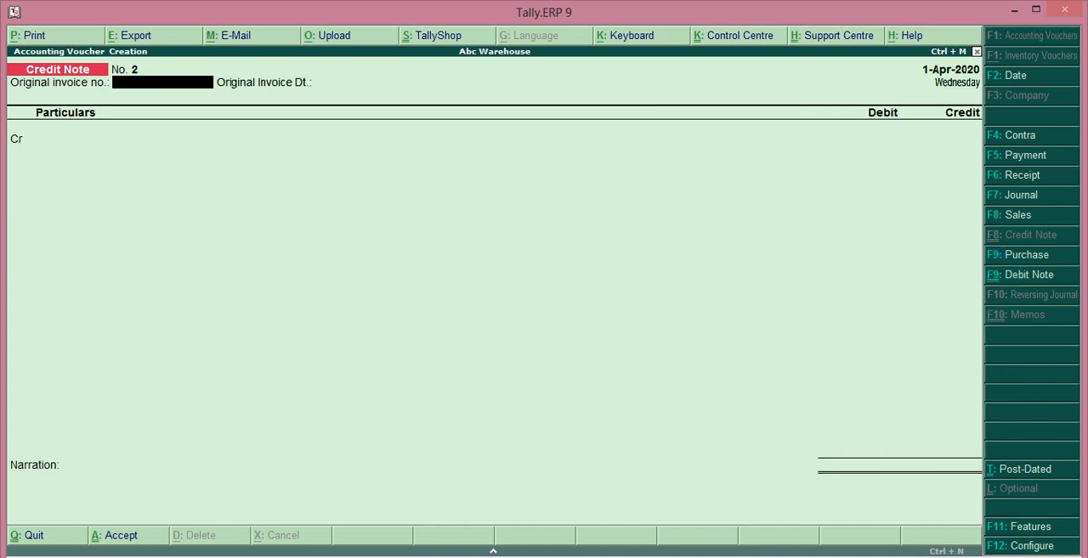
# Step: Start a debit note without original invoice details and debit the supplier's ledger with 5000, keeping the default buyer's details
pyautogui.hotkey('ctrl', 'F9')
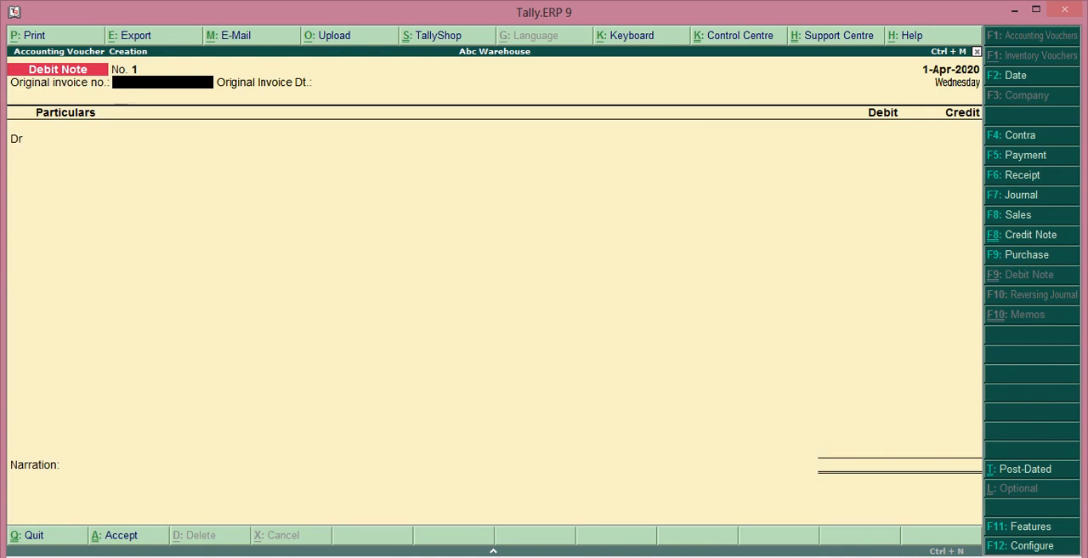
pyautogui.press('Return')
pyautogui.press('Return')
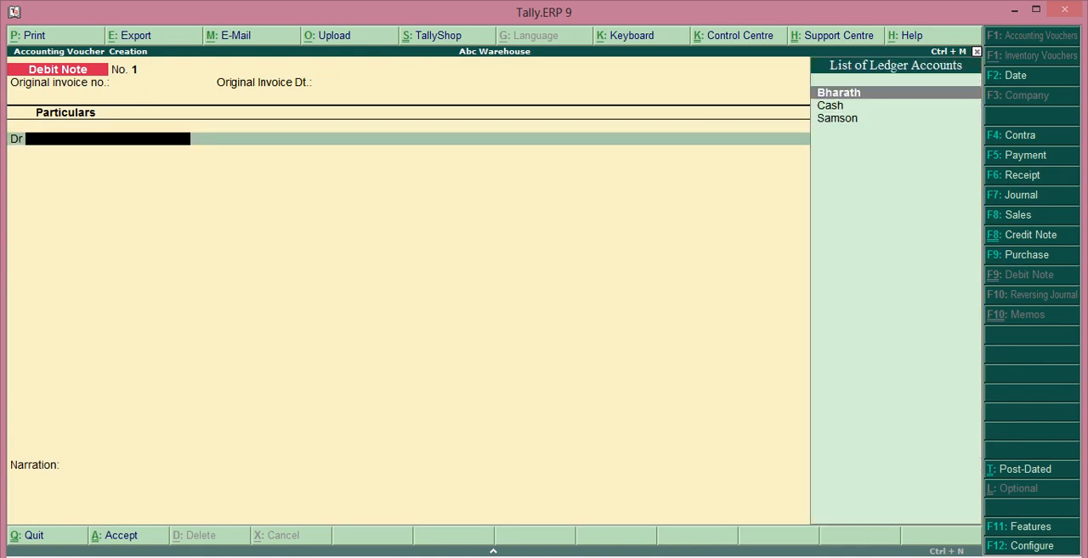
pyautogui.press('Down')
pyautogui.press('Down')
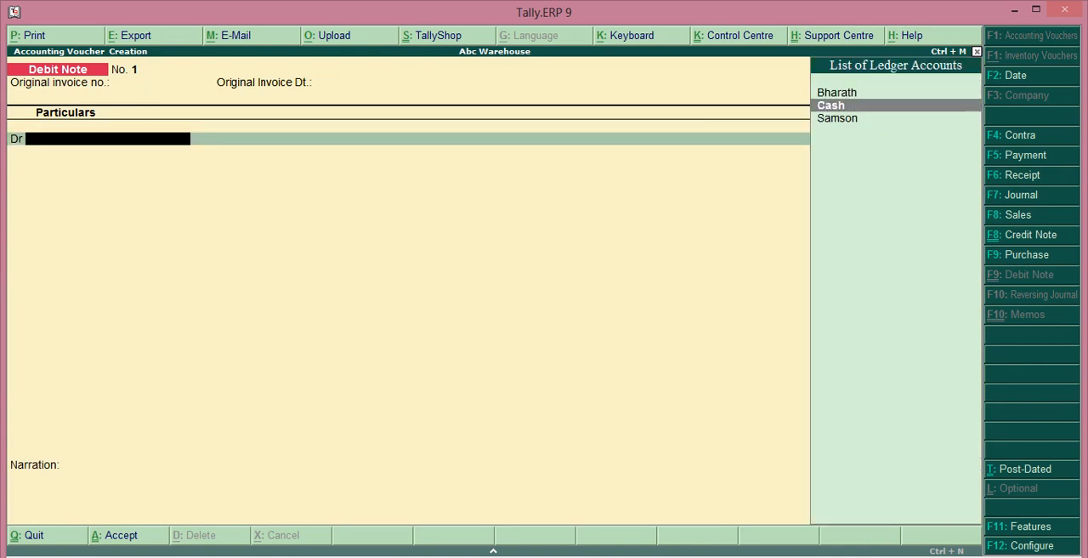
pyautogui.press('Return')
pyautogui.press('Return')
pyautogui.press('Return')
pyautogui.press('Return')
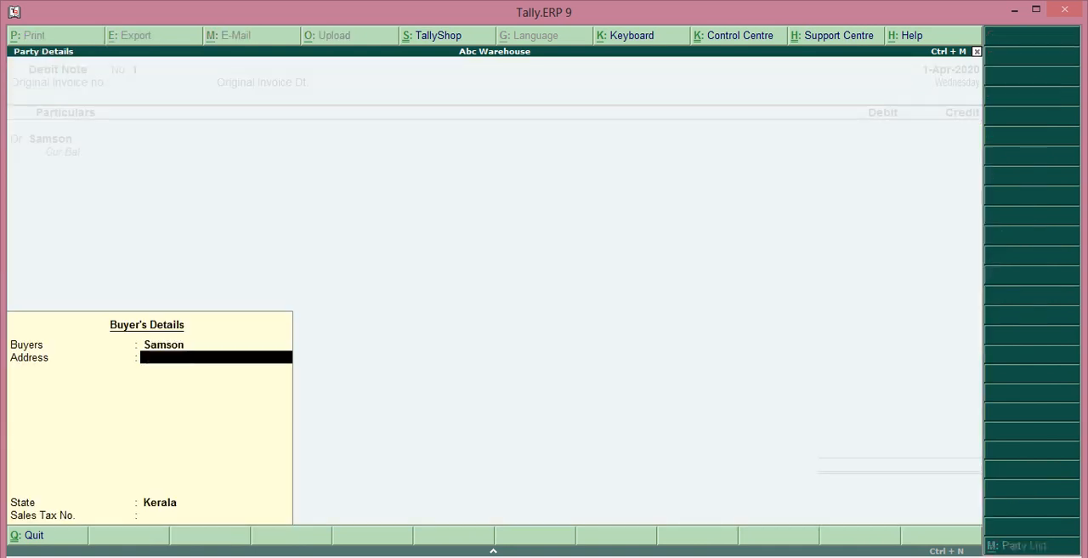
pyautogui.press('Return')
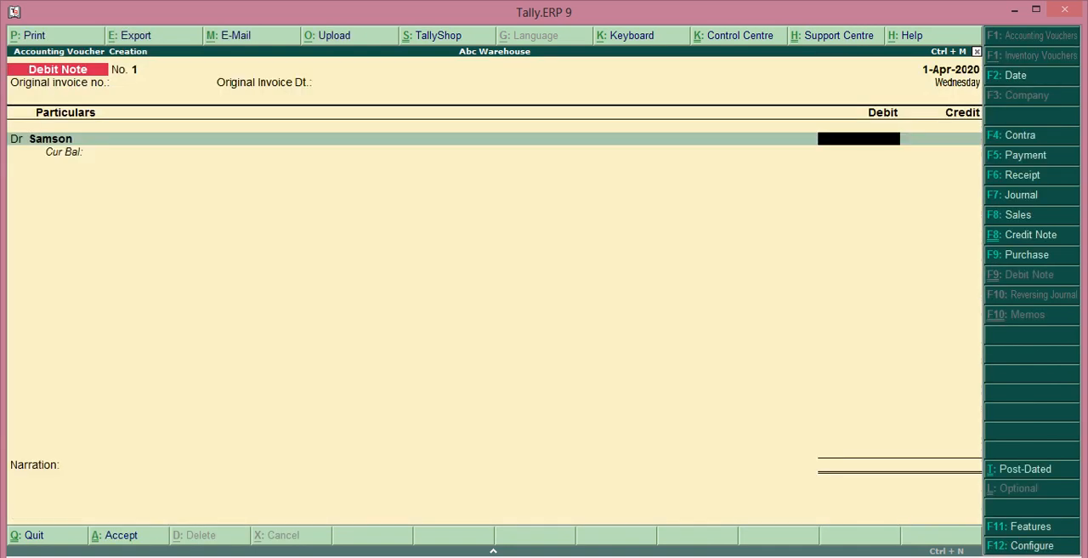
pyautogui.write('5000')
pyautogui.press('Return')
# Step: Credit Purchase Return with 5,000.00 in the debit note, leave the narration blank, and save the voucher
pyautogui.press('Down')
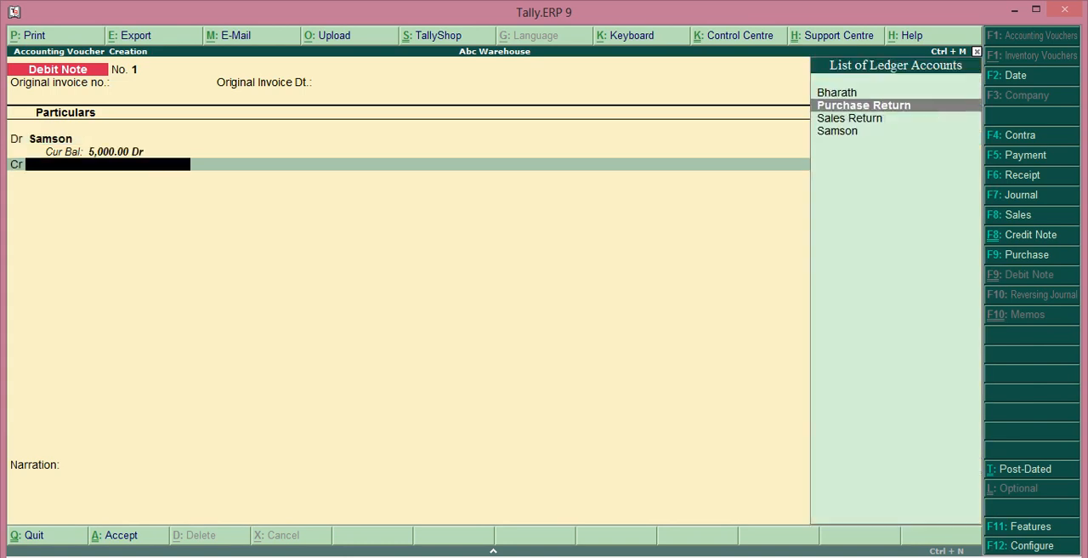
pyautogui.press('Return')
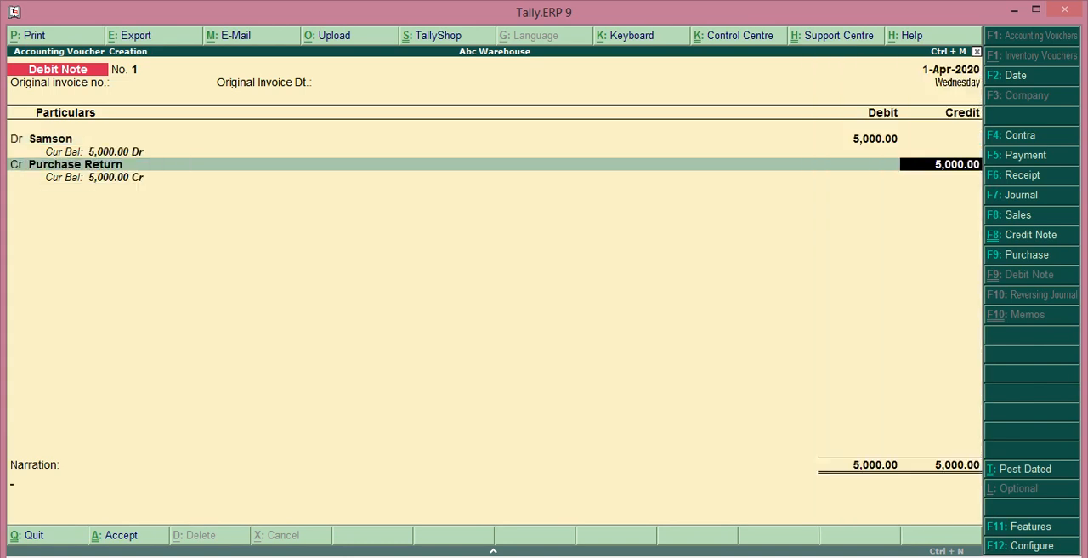
pyautogui.press('Return')
pyautogui.press('Return')
pyautogui.press('Return')
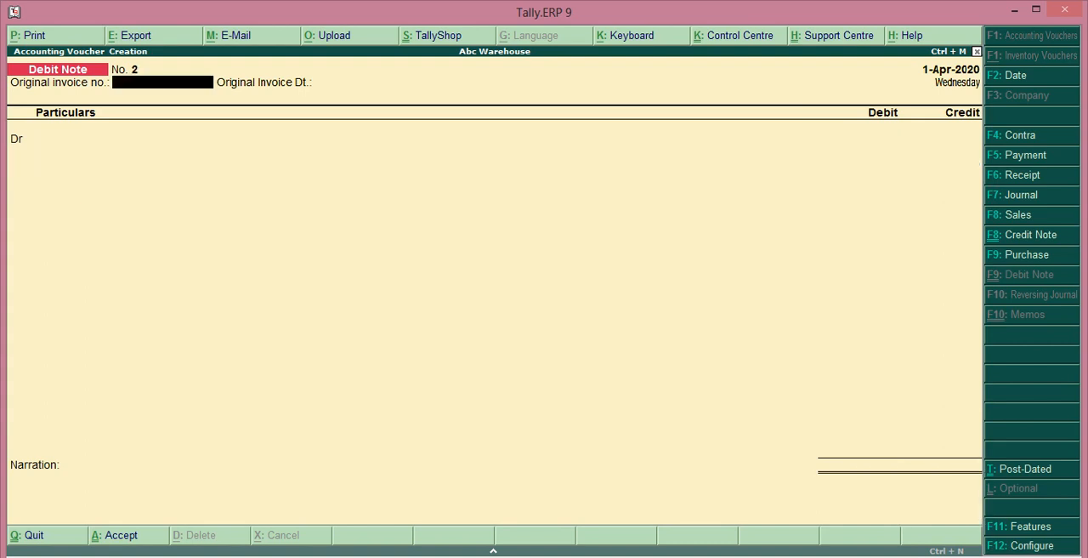
# Step: Leave the blank debit note and review the Sales Return and Purchase Return entries in the detailed Profit & Loss A/c
pyautogui.press('Escape')
pyautogui.press('Return')
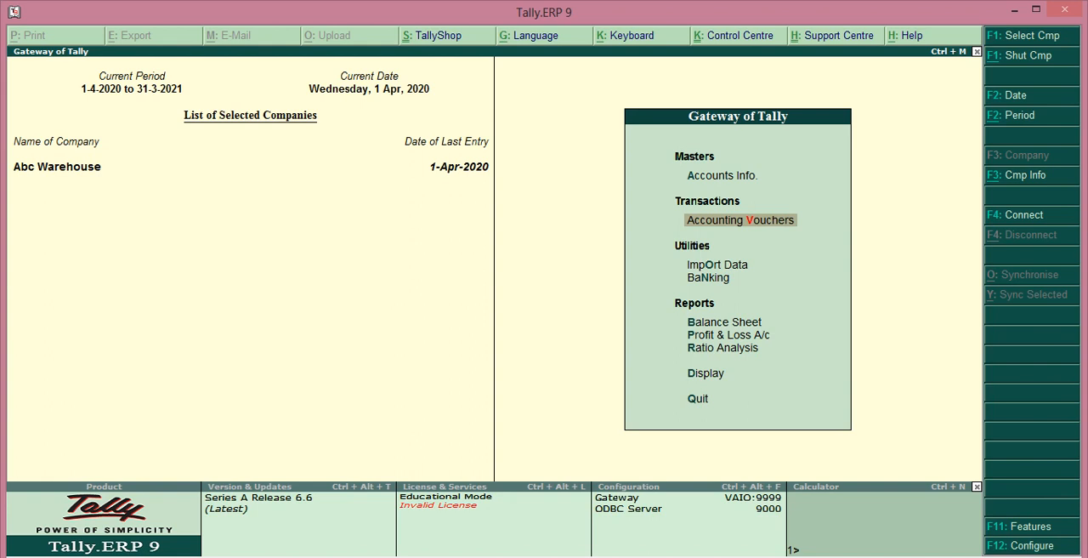
pyautogui.press('p')
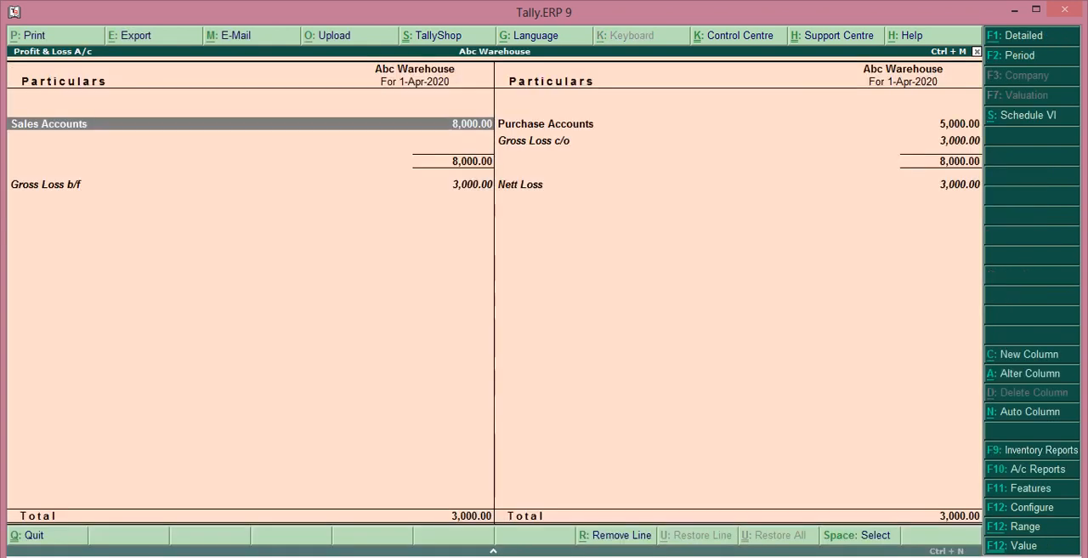
pyautogui.hotkey('alt', 'F1')
pyautogui.press('Down')
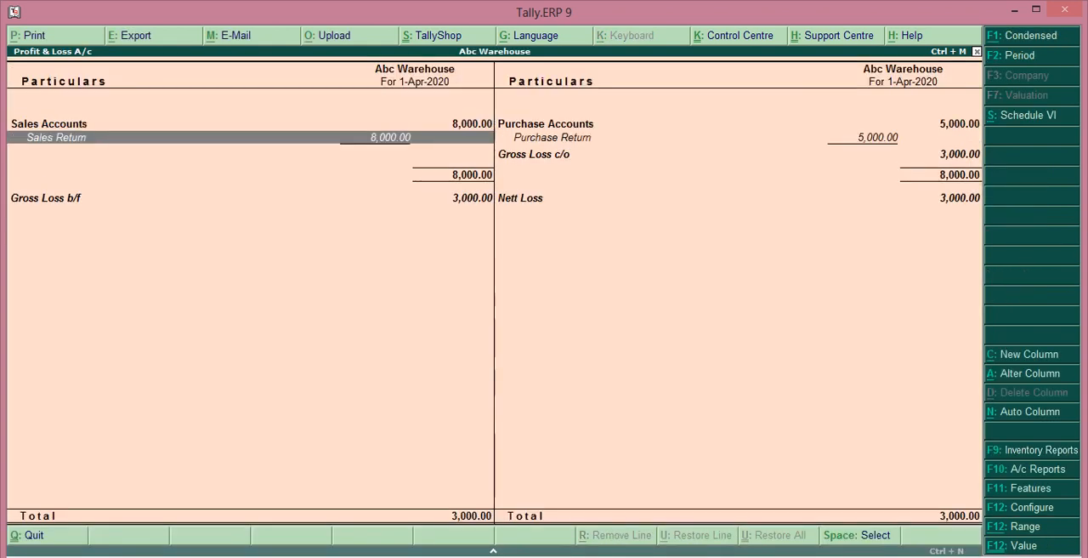
pyautogui.press('Right')
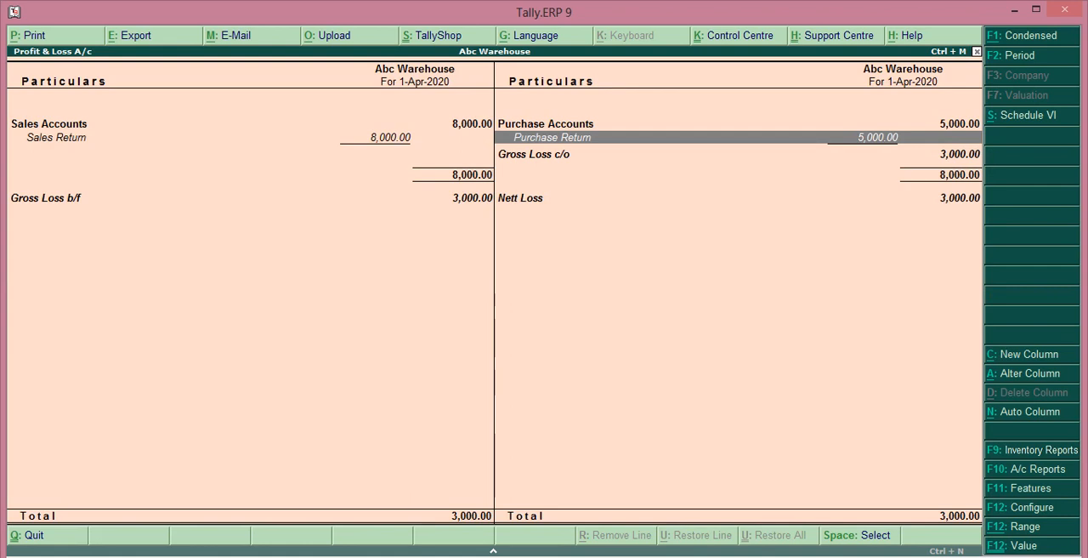
pyautogui.press('Escape')
# Step: Display the detailed Balance Sheet and examine the Sundry Creditors and Sundry Debtors lines
pyautogui.press('Up')
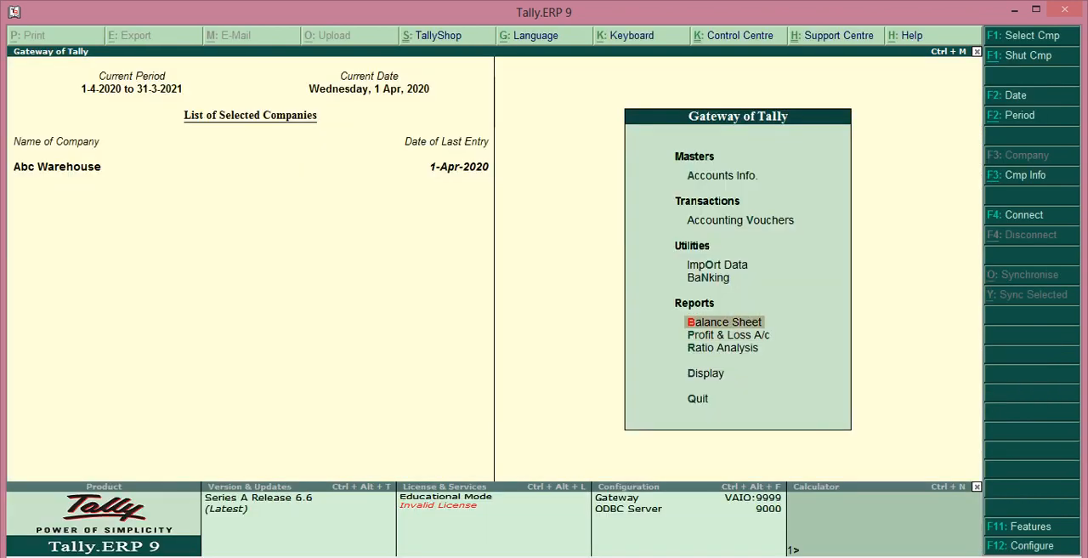
pyautogui.press('Return')
pyautogui.hotkey('alt', 'F1')
pyautogui.press('Right')
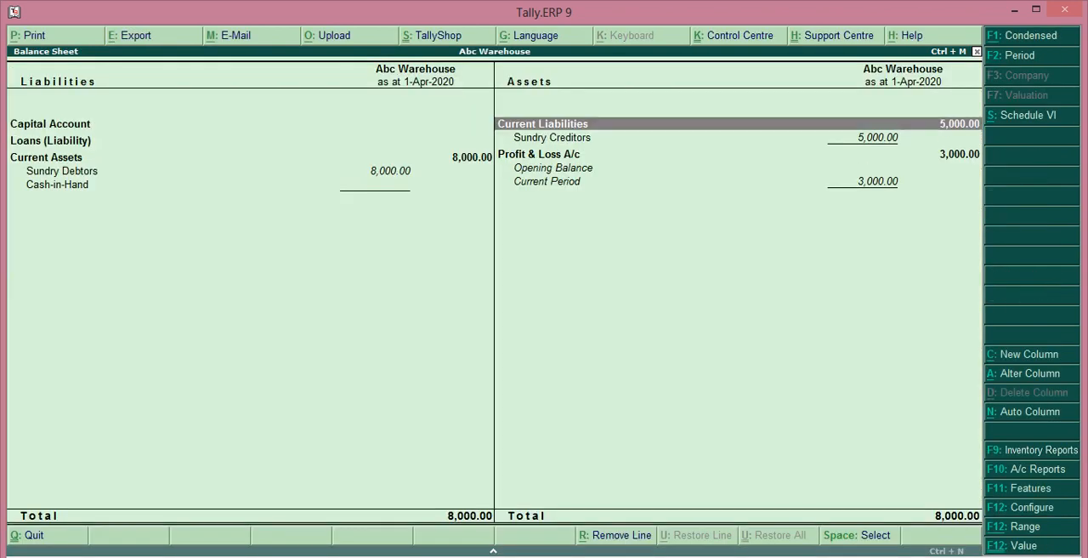
pyautogui.press('Down')
pyautogui.press('Left')
pyautogui.press('Down')
pyautogui.press('Down')
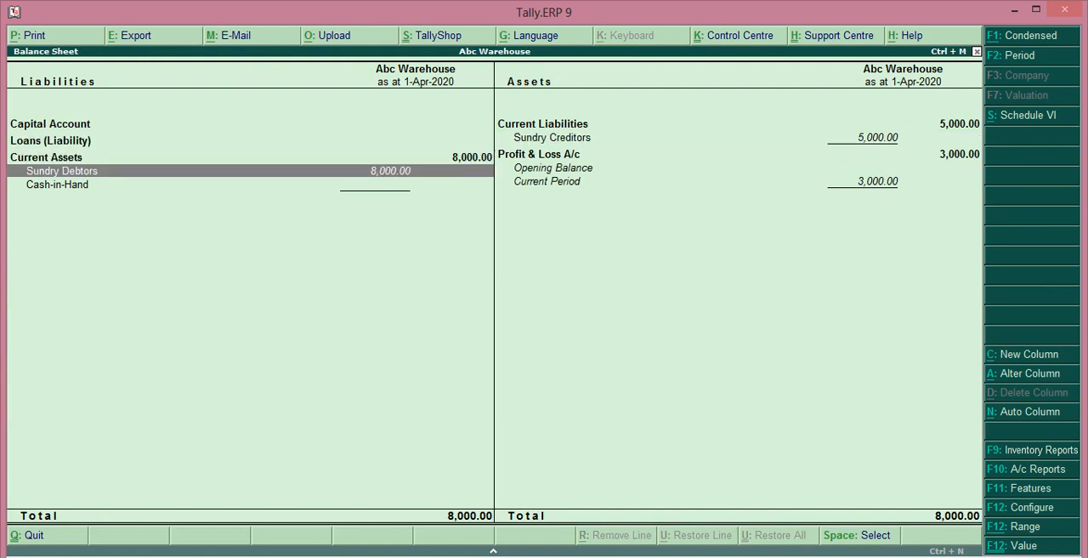
pyautogui.press('Escape')
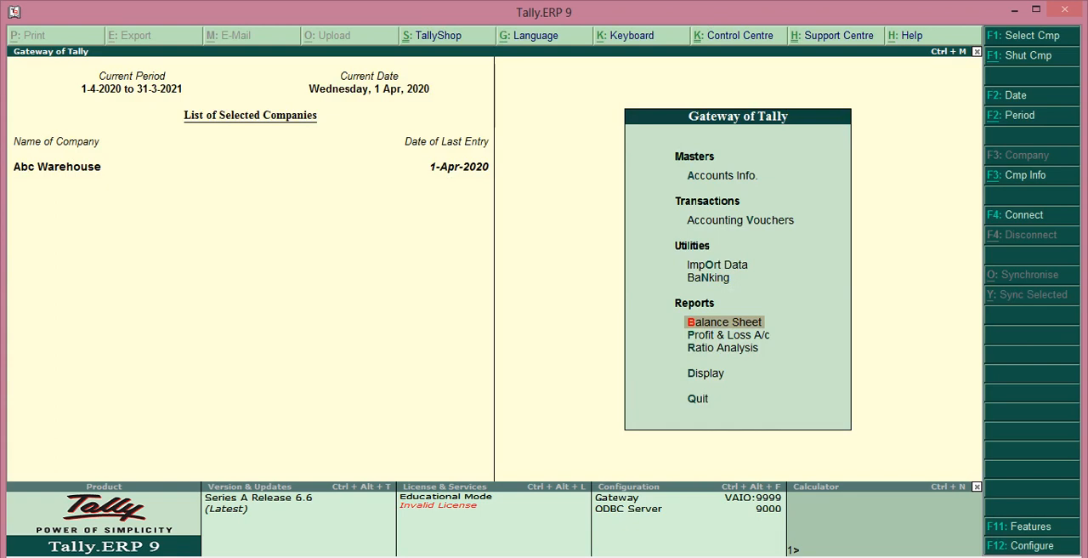
# Step: Display the Debit Note Register from the account books and view its April vouchers
pyautogui.press('Down')
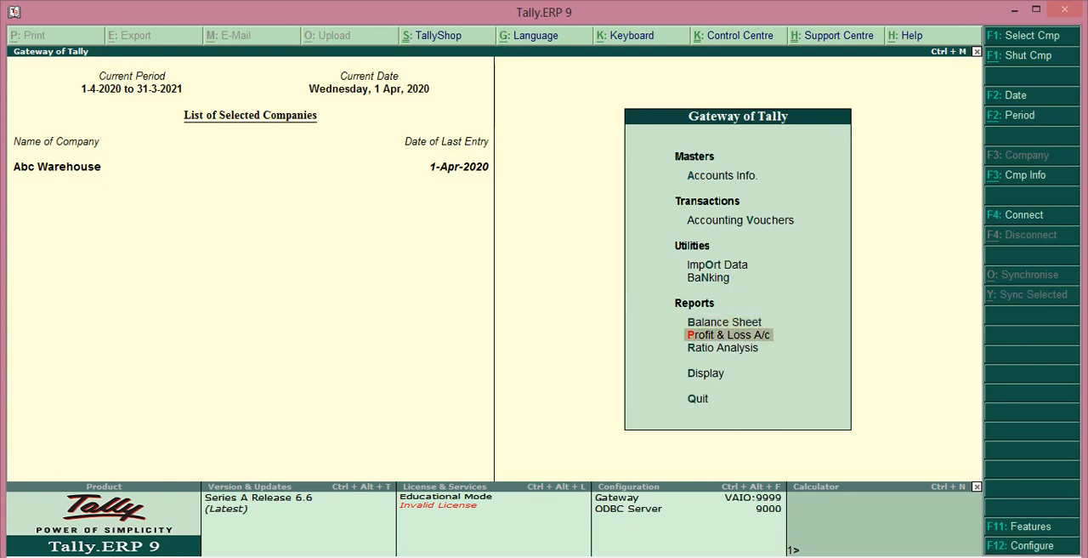
pyautogui.press('Down')
pyautogui.press('Down')
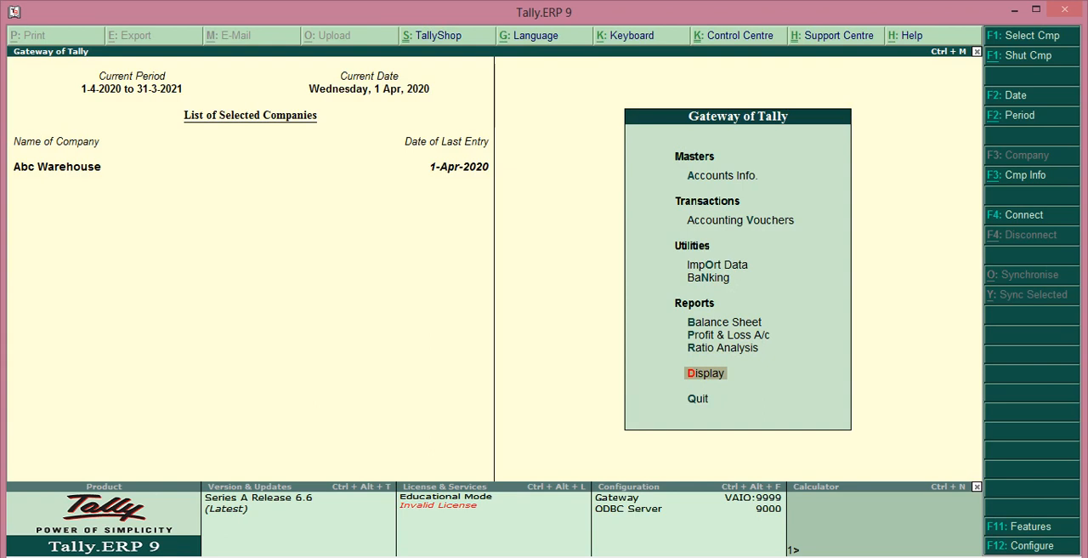
pyautogui.press('Return')
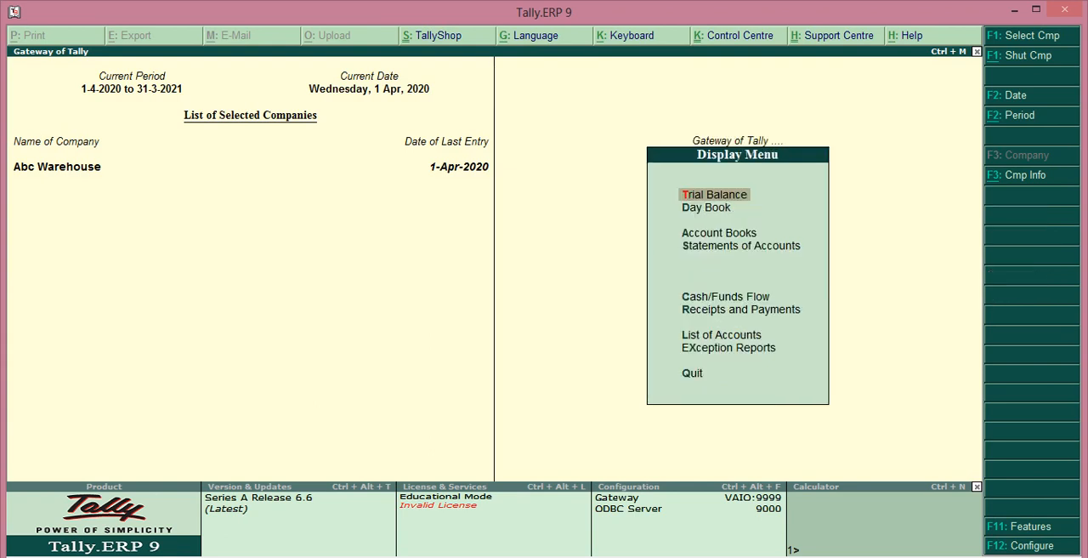
pyautogui.press('Down')
pyautogui.press('Down')
pyautogui.press('Return')
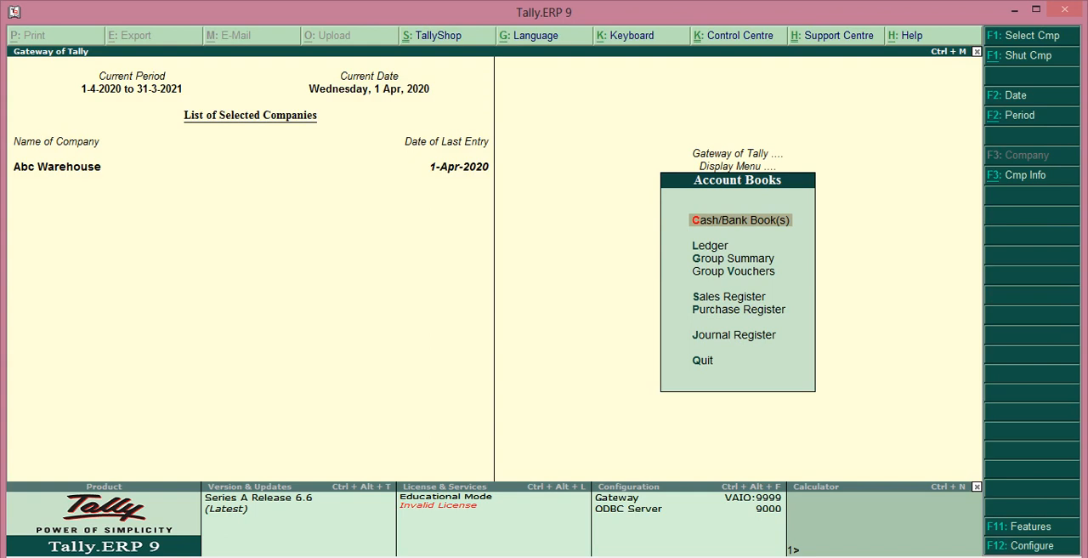
pyautogui.press('Down')
pyautogui.press('Down')
pyautogui.press('Down')
pyautogui.press('Down')
pyautogui.press('Down')
pyautogui.press('Down')
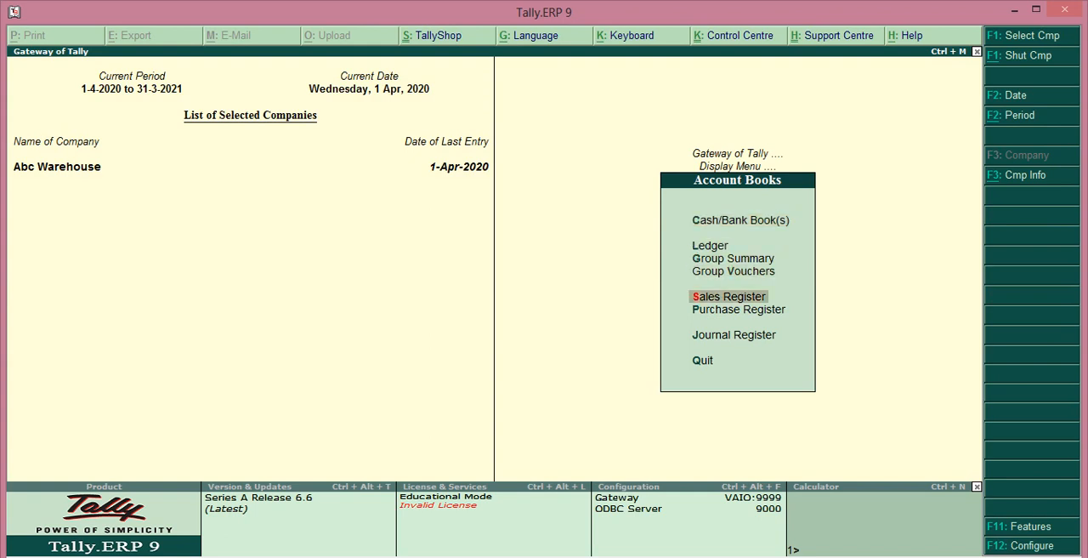
pyautogui.press('Return')
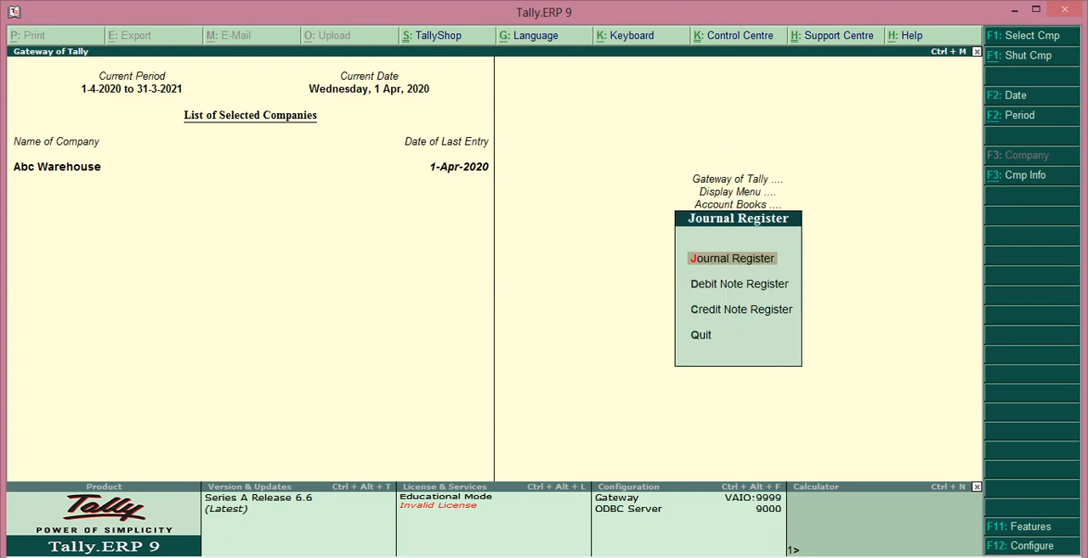
pyautogui.press('Down')
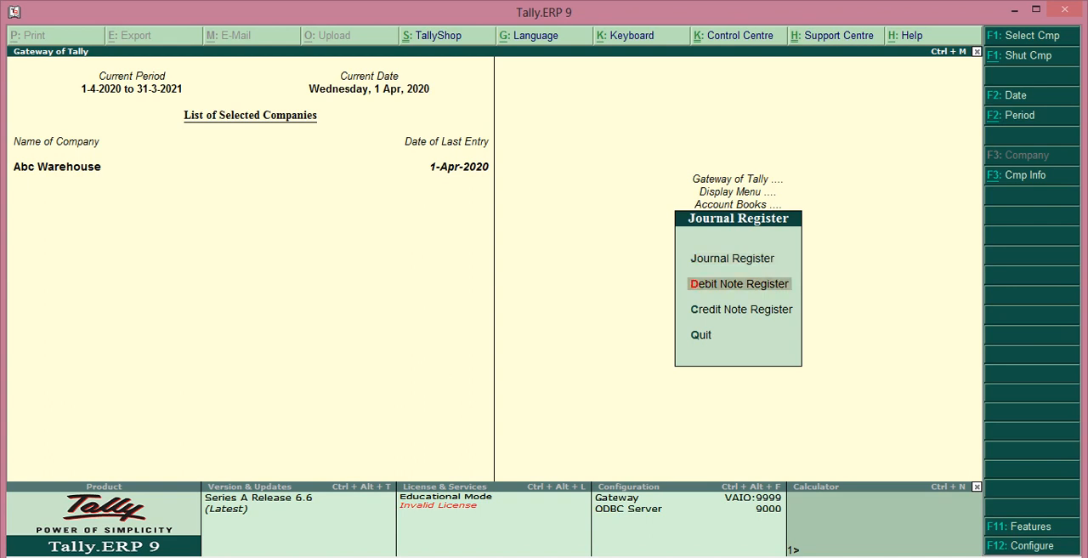
pyautogui.press('Return')
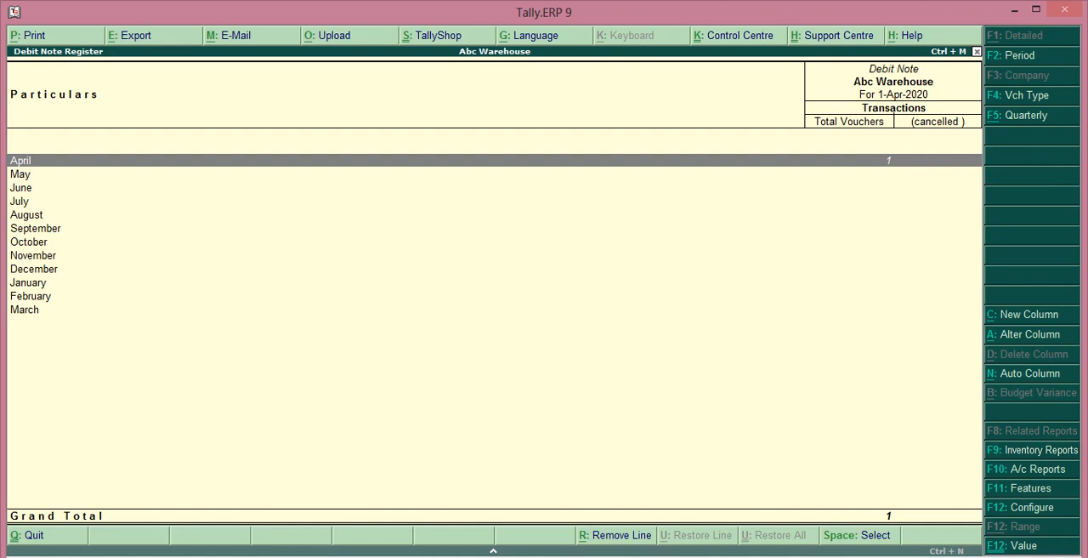
pyautogui.press('Return')
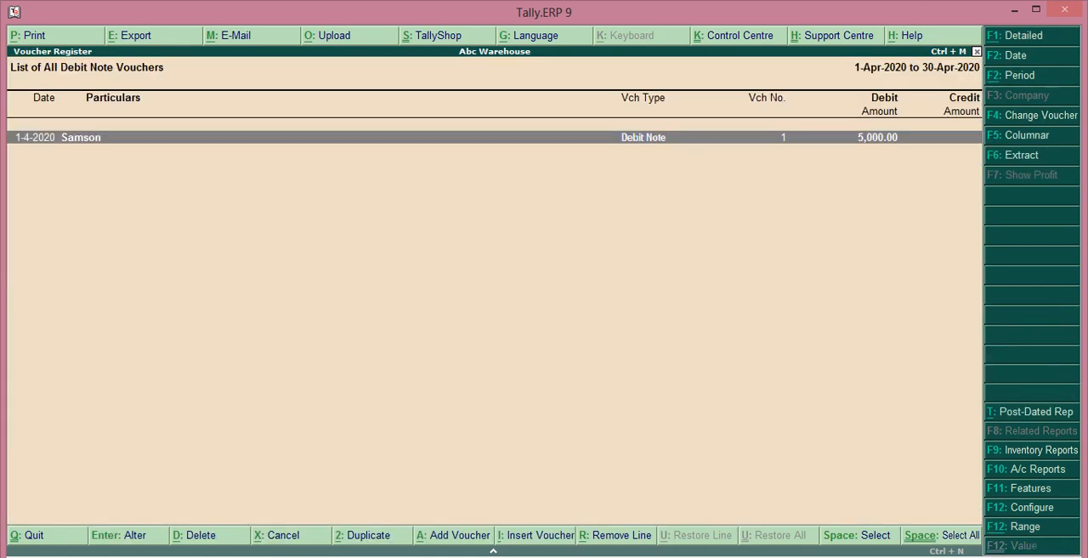
pyautogui.press('Escape')
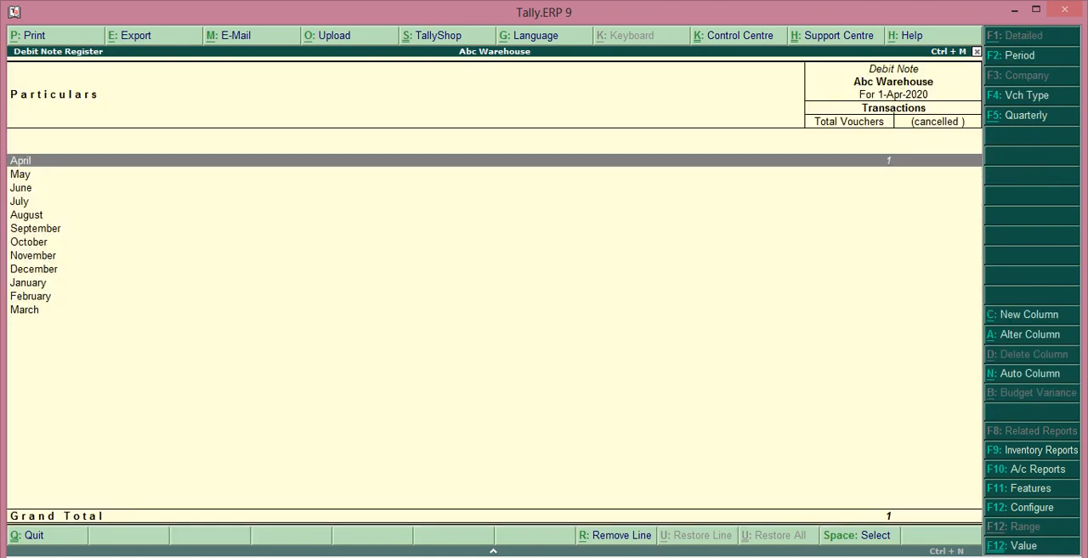
# Step: View the April vouchers in the Credit Note Register, and return to the Gateway of Tally
pyautogui.press('Escape')
pyautogui.press('Down')
pyautogui.press('Return')
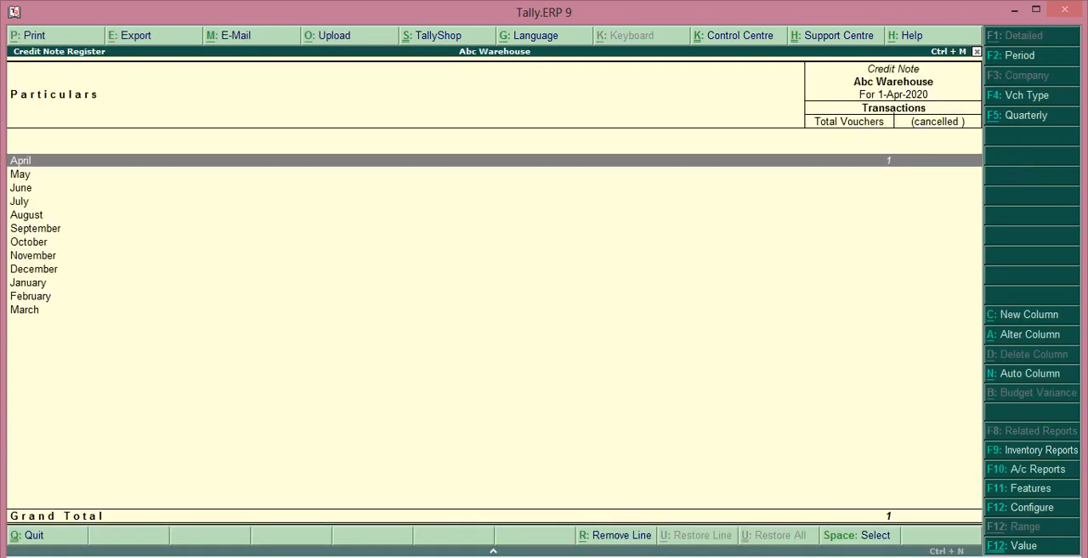
pyautogui.press('Return')
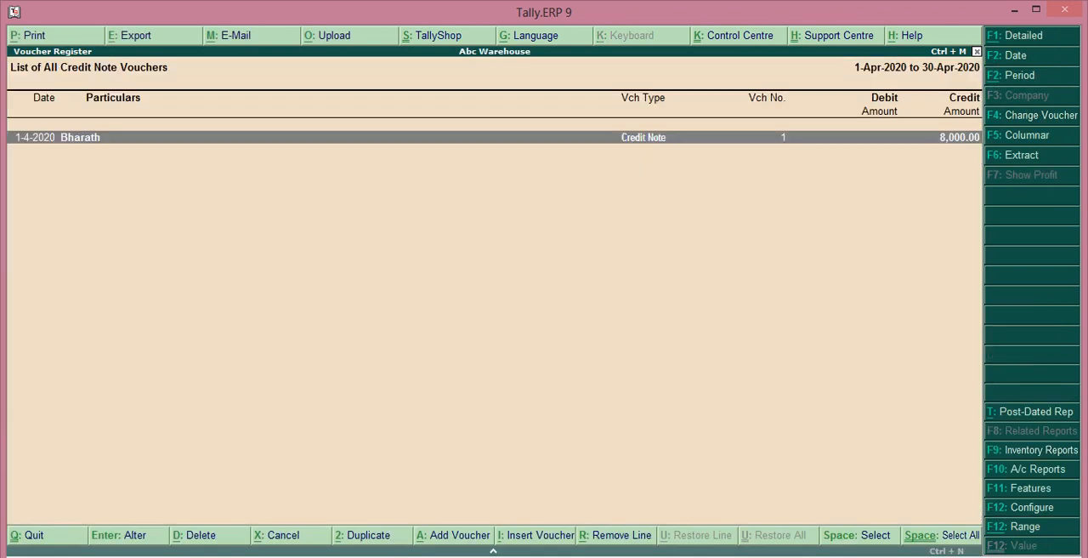
pyautogui.press('Escape')
pyautogui.press('Escape')
pyautogui.press('Escape')
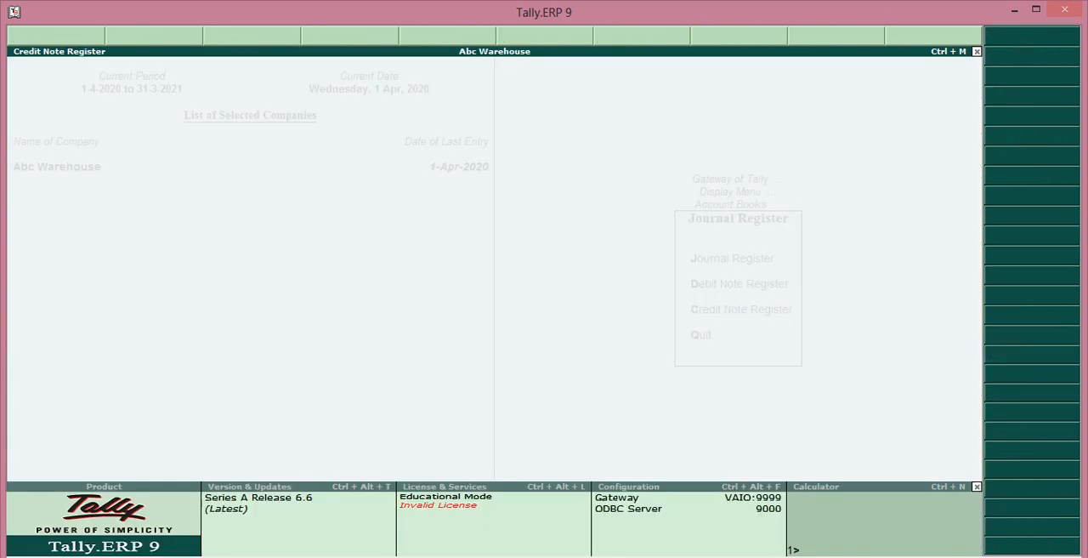
pyautogui.press('Escape')
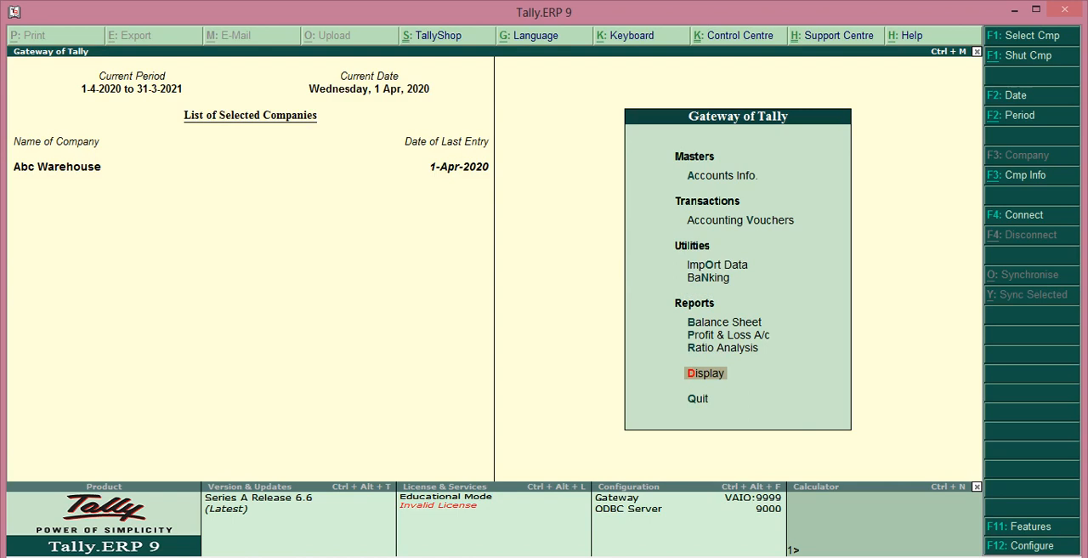
# Step: Reopen the Credit Note Register from the account books to check its monthly summary, and close it back to the Gateway of Tally
pyautogui.press('Return')
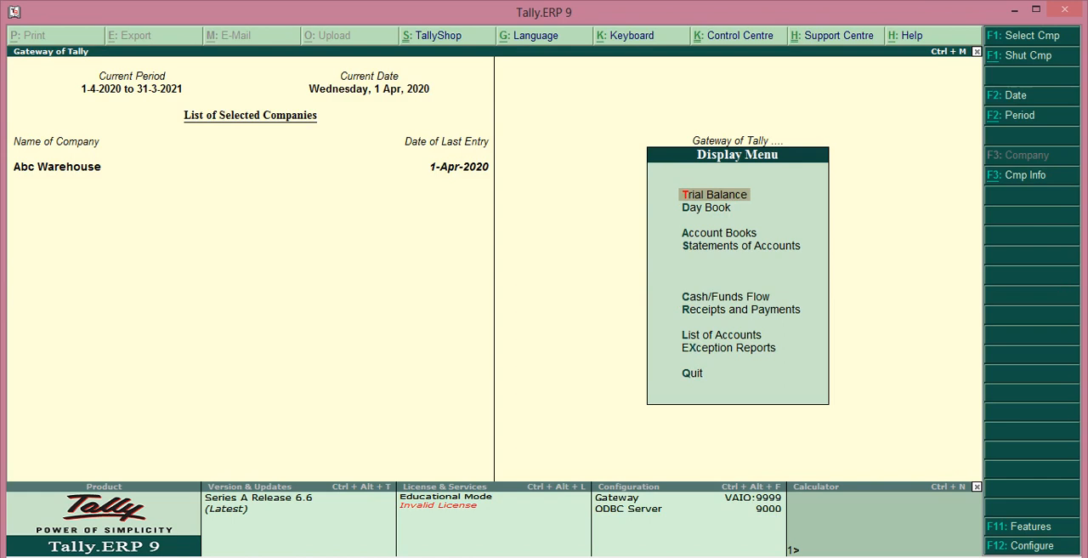
pyautogui.press('Down')
pyautogui.press('Down')
pyautogui.press('Down')
pyautogui.press('Up')
pyautogui.press('Return')
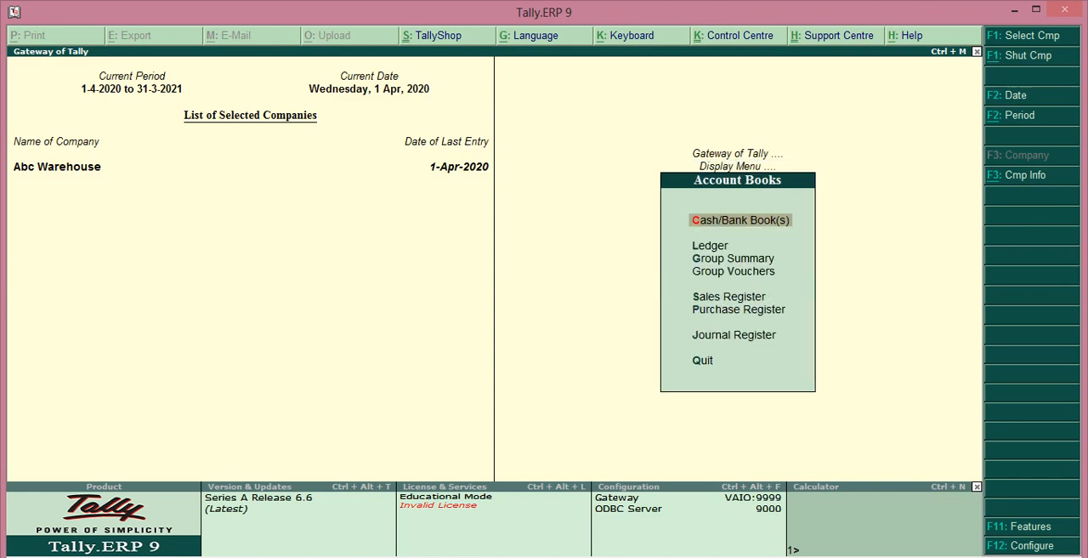
pyautogui.press('Down')
pyautogui.press('Down')
pyautogui.press('Down')
pyautogui.press('Down')
pyautogui.press('Down')
pyautogui.press('Down')
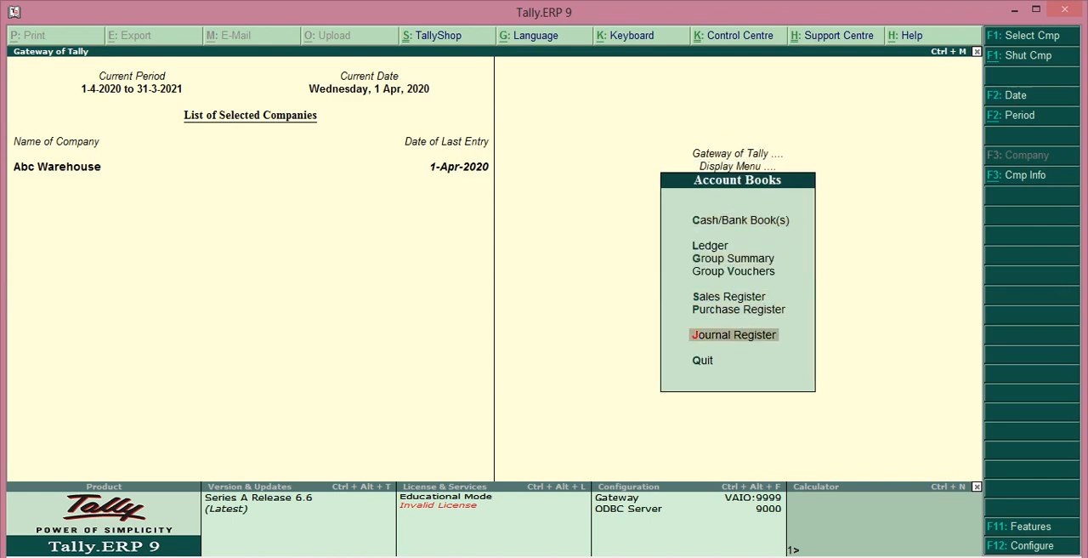
pyautogui.press('Return')
pyautogui.press('Down')
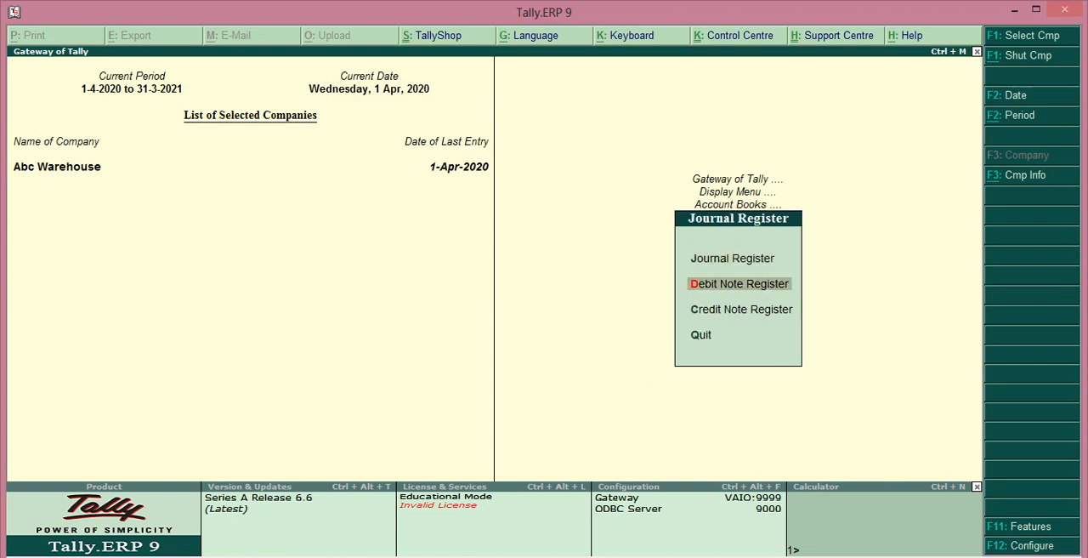
pyautogui.press('Down')
pyautogui.press('Return')
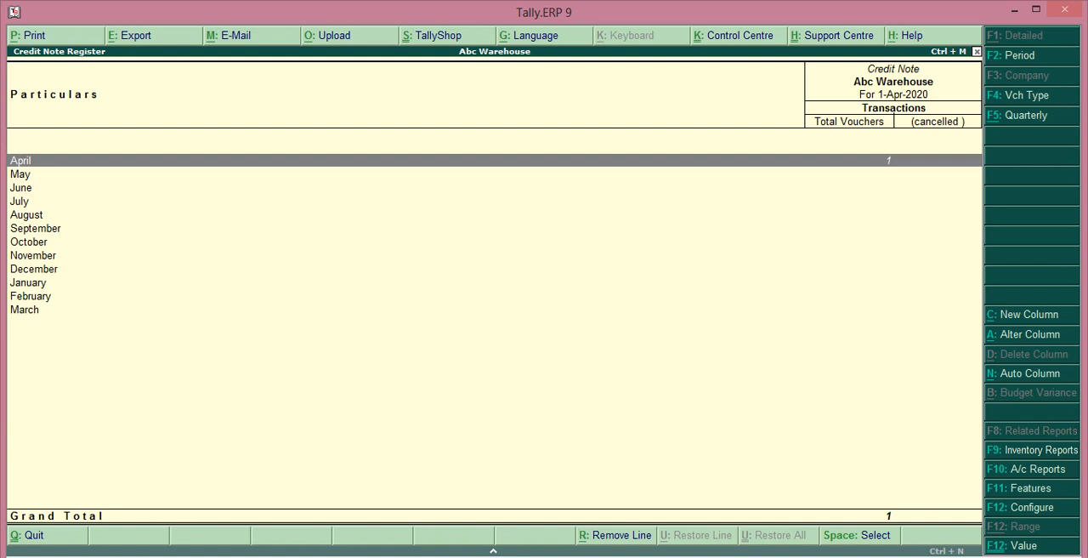
pyautogui.press('Escape')
pyautogui.press('Escape')
pyautogui.press('Escape')
pyautogui.press('Escape')
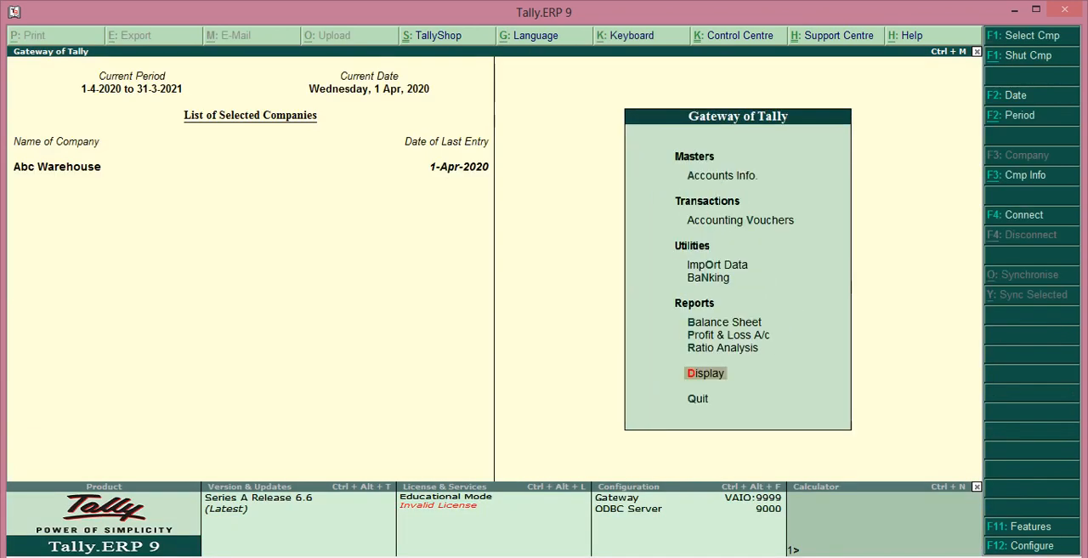